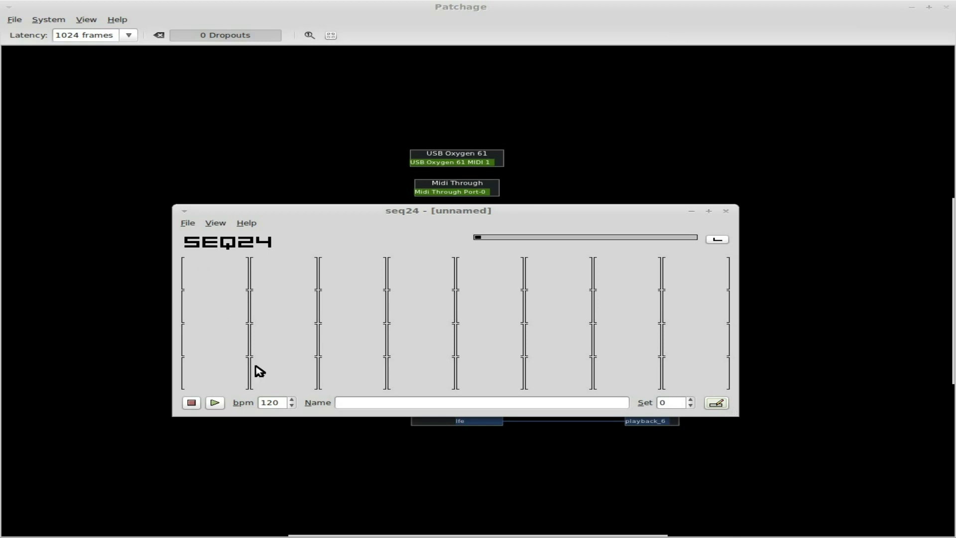
Step: Set the sequencer tempo to 90 bpm
left_click(284, 402)
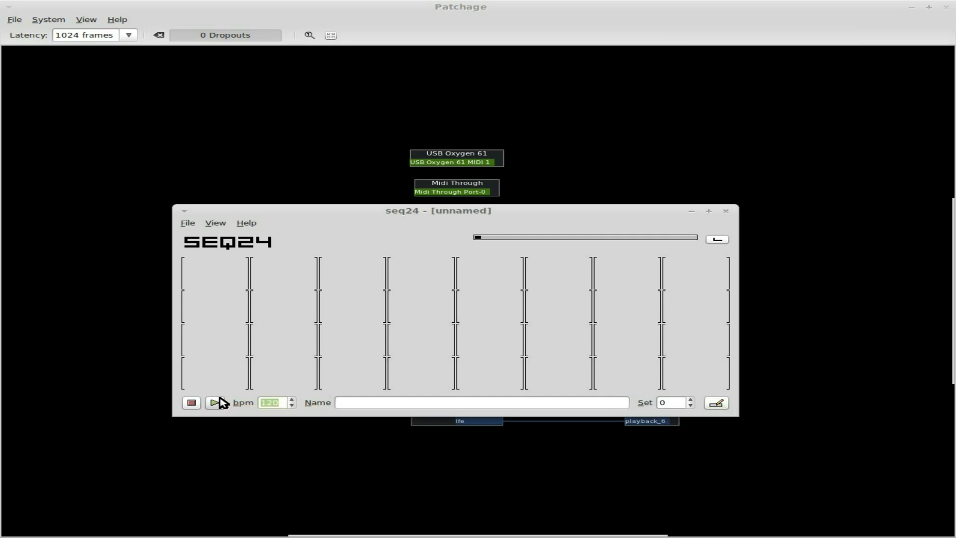
key("Down")
key("Down")
key("Down")
key("Down")
key("Down")
key("Down")
key("Down")
key("Down")
key("Down")
key("Down")
key("Down")
key("Down")
key("Down")
key("Down")
key("Down")
key("Down")
key("Down")
Step: Import the MIDI file drums.mid from the Univeral_Sample folder inside MyMusic
left_click(188, 222)
key("Escape")
right_click(217, 276)
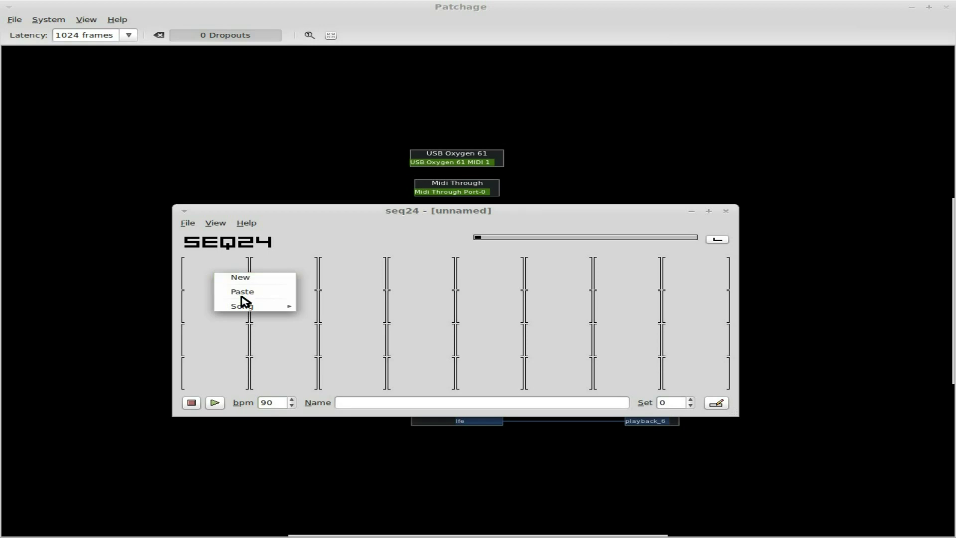
left_click(190, 222)
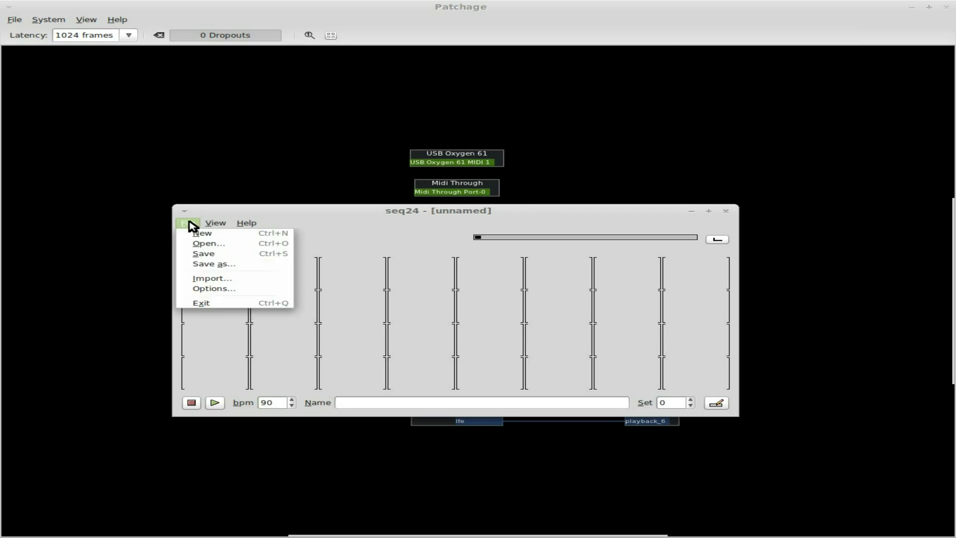
left_click(221, 280)
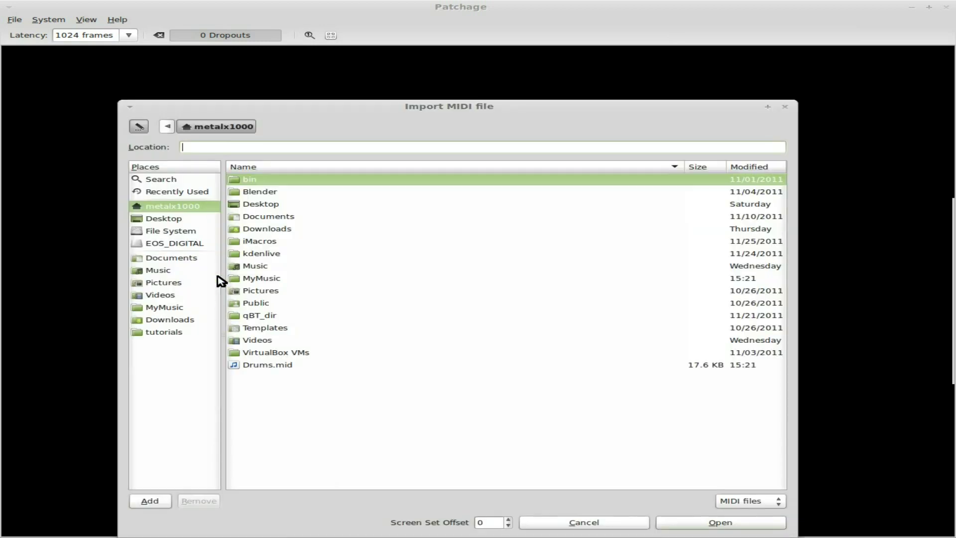
left_click(169, 309)
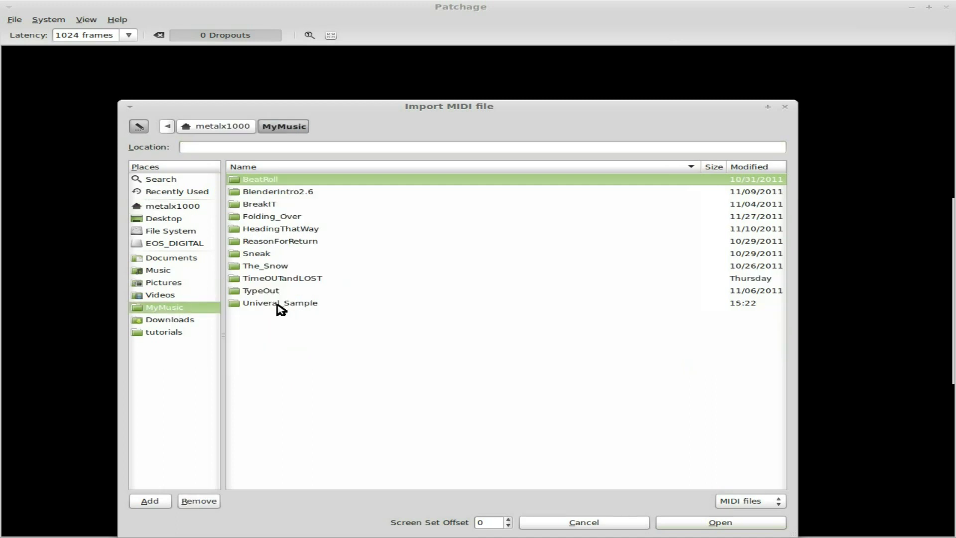
double_click(274, 304)
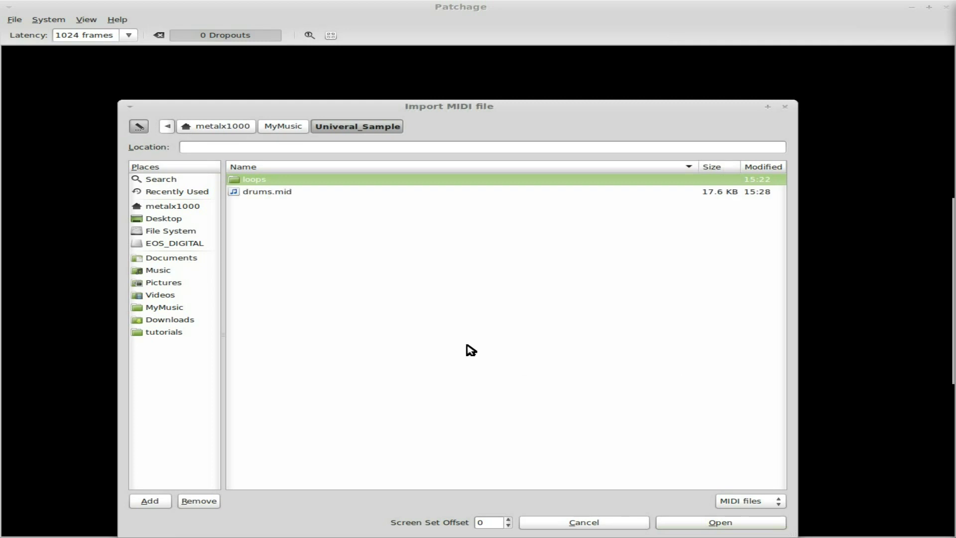
left_click(282, 192)
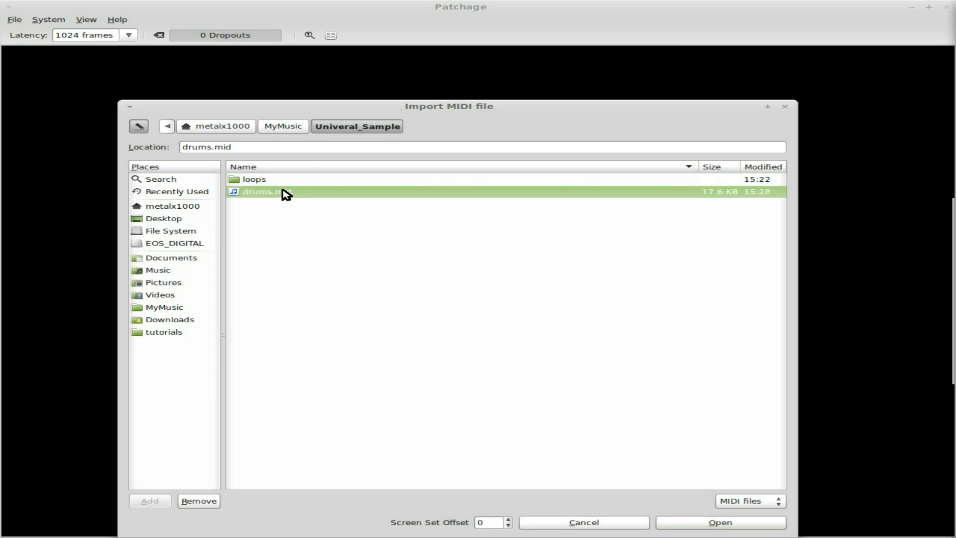
left_click(759, 521)
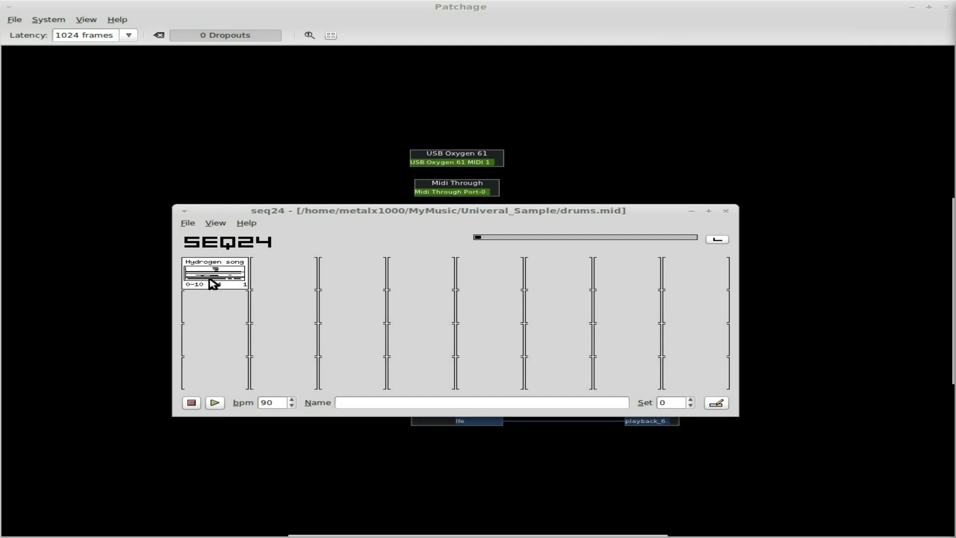
Step: Open the imported drum sequence for editing and route its MIDI output to [5] 130:0 (Hydrogen Midi-In)
right_click(230, 272)
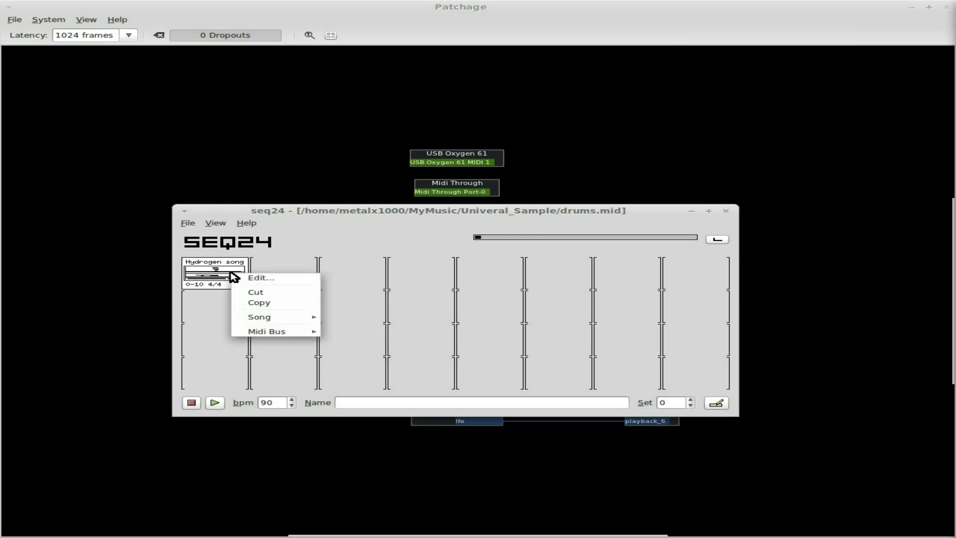
left_click(259, 276)
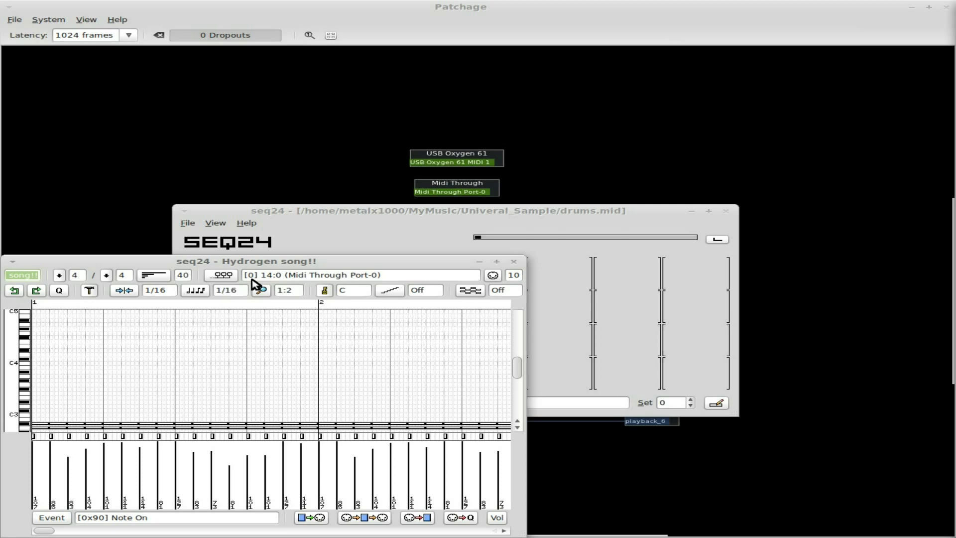
left_click(655, 142)
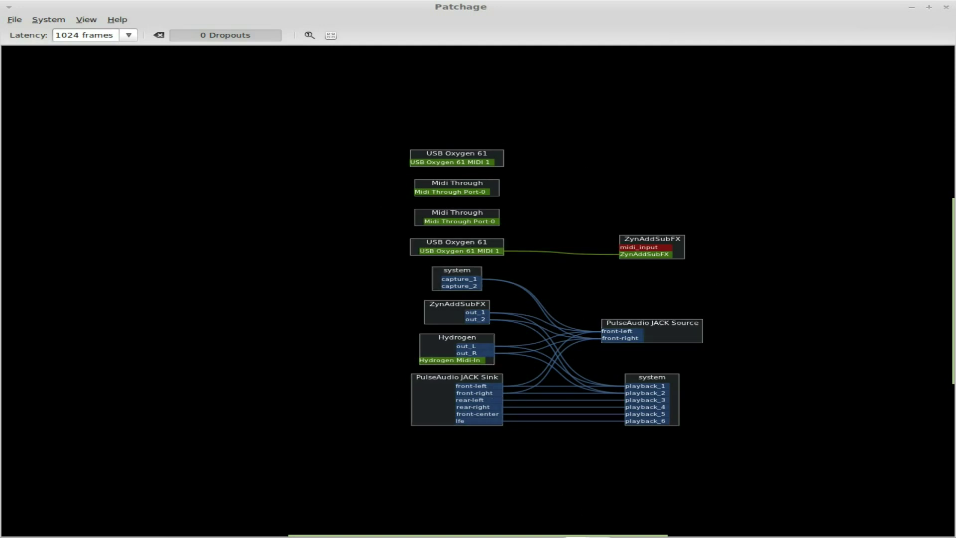
key("alt+Tab")
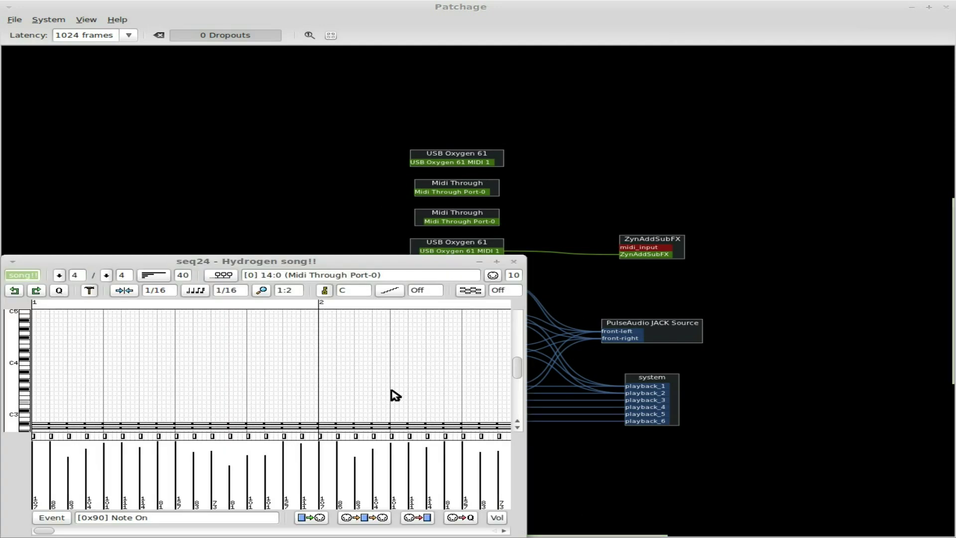
left_click(232, 278)
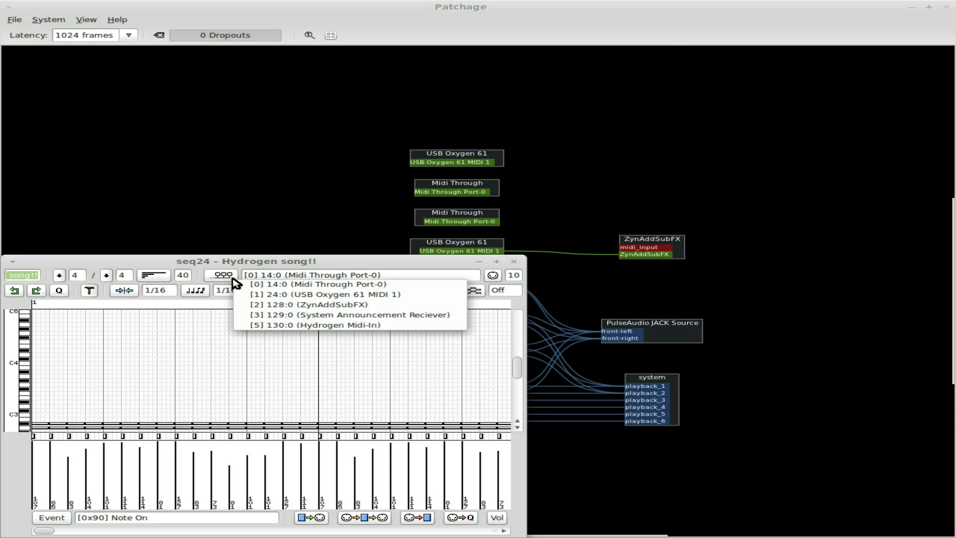
left_click(328, 325)
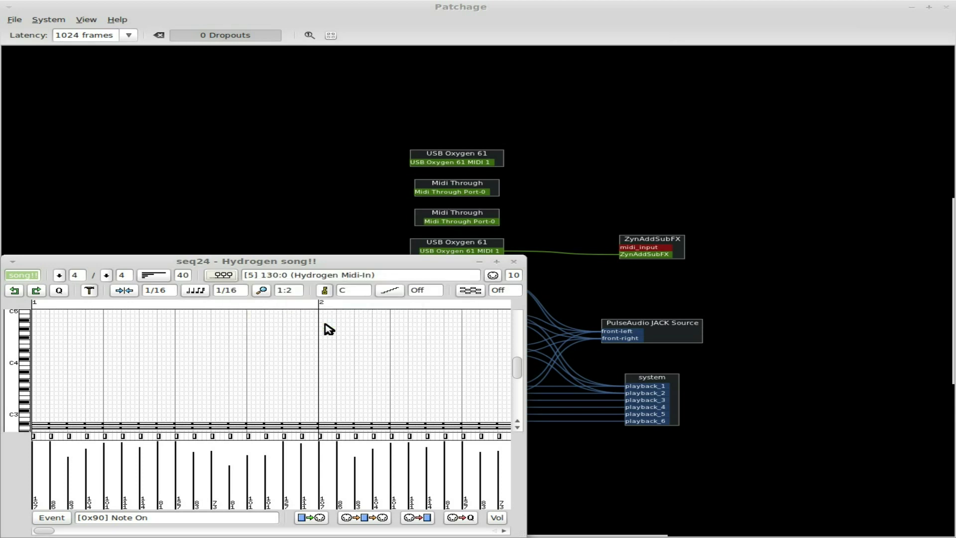
left_click_drag(245, 263, 482, 154)
Step: Enable the Hydrogen song pattern in the main seq24 window, play it through Hydrogen, and stop playback
key("alt+Tab")
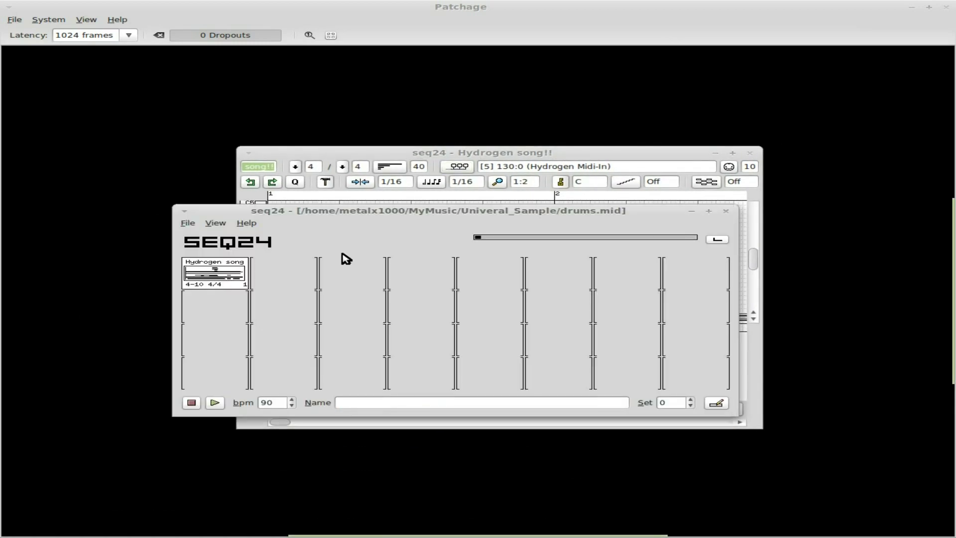
left_click(230, 270)
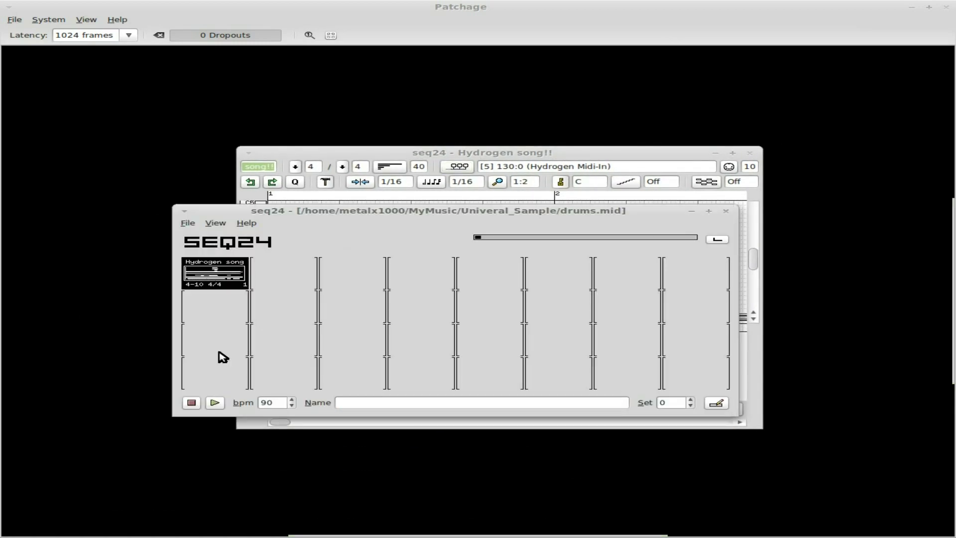
left_click(216, 403)
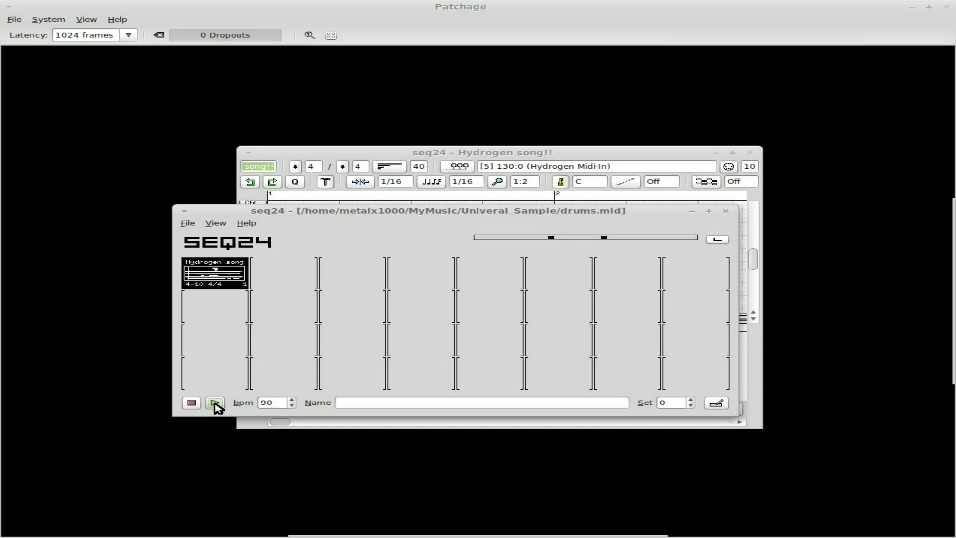
left_click(192, 402)
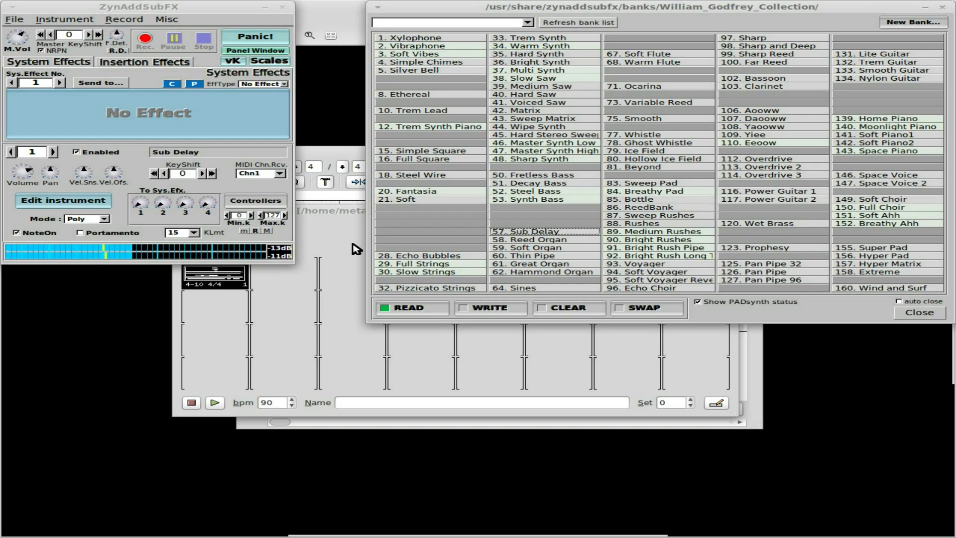
Step: Switch to Patchage and move the ZynAddSubFX input module slightly higher, above the level of the connected USB Oxygen 61 module
key("alt+Tab")
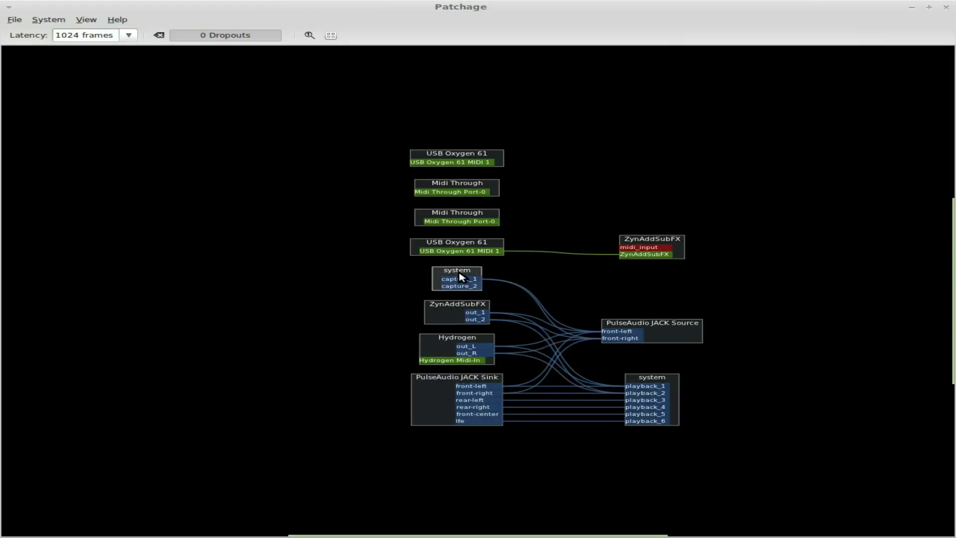
mouse_move(456, 246)
left_mouse_down()
mouse_move(434, 249)
mouse_move(456, 247)
left_mouse_up()
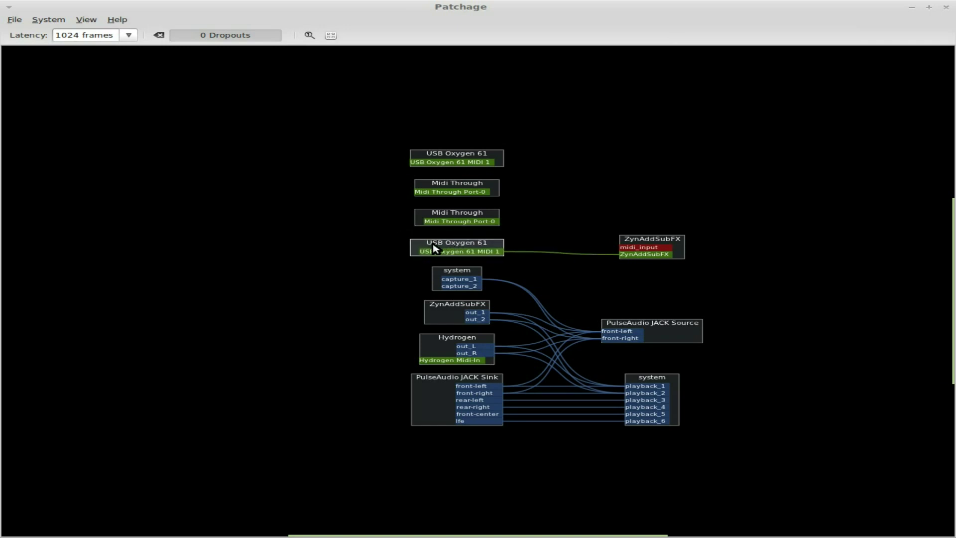
left_click_drag(672, 238, 680, 208)
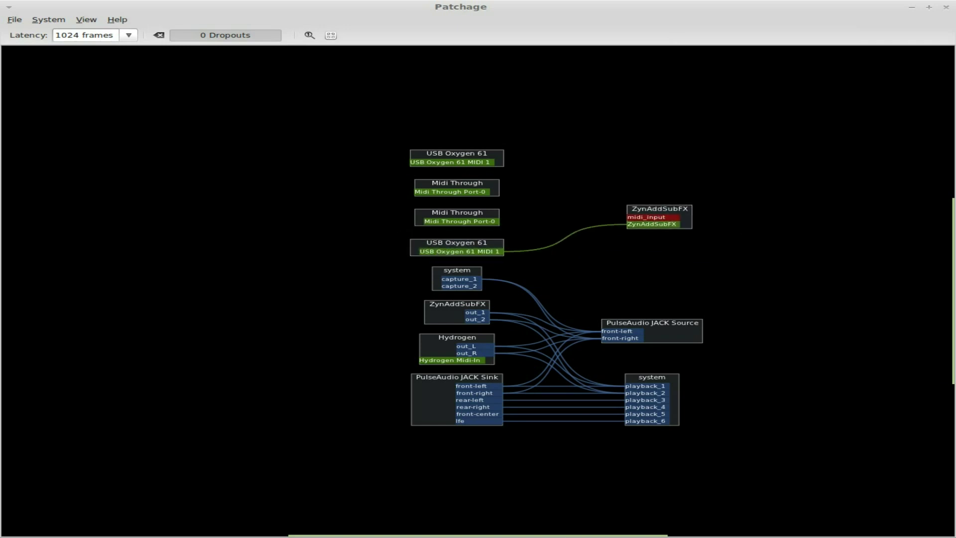
scroll(547, 536, "right", 5)
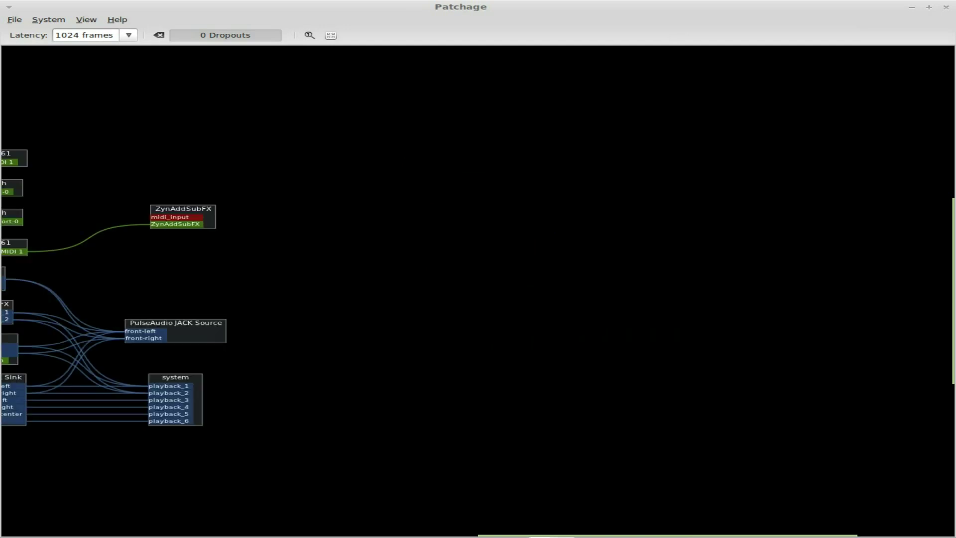
scroll(536, 536, "left", 5)
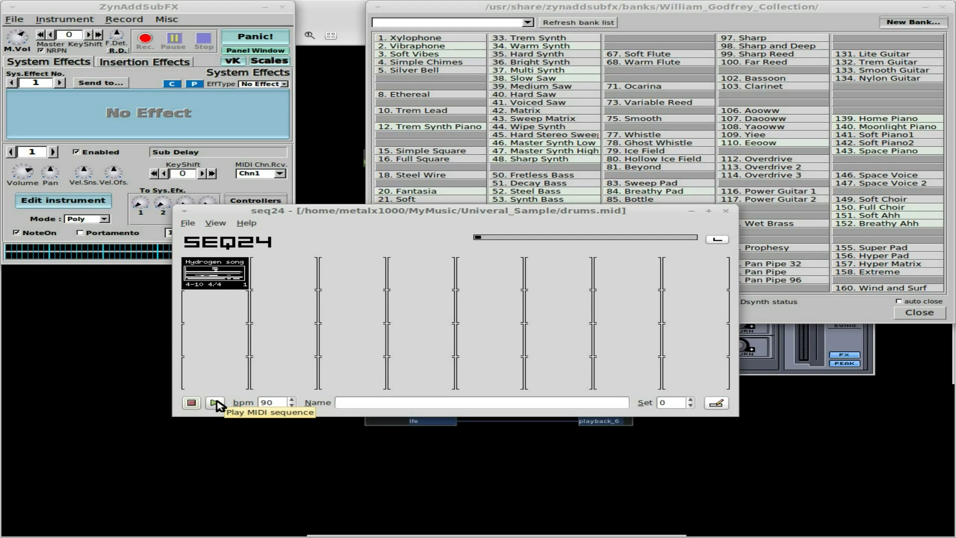
Step: Play the enabled drum pattern in seq24 again as backing for the synth, and stop playback
left_click(217, 403)
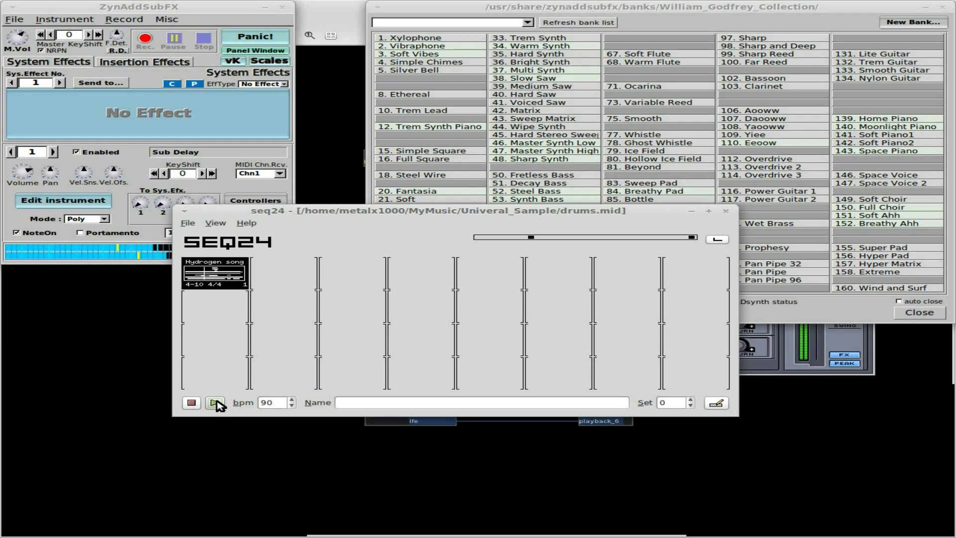
left_click(215, 402)
left_click(193, 402)
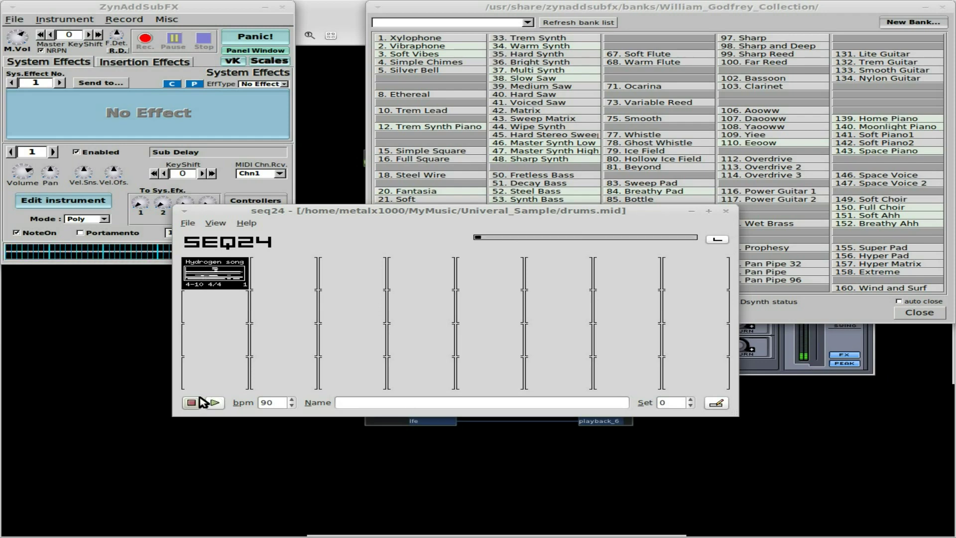
Step: Create a new sequence in the slot directly below the drum pattern and maximize its editor window
right_click(215, 312)
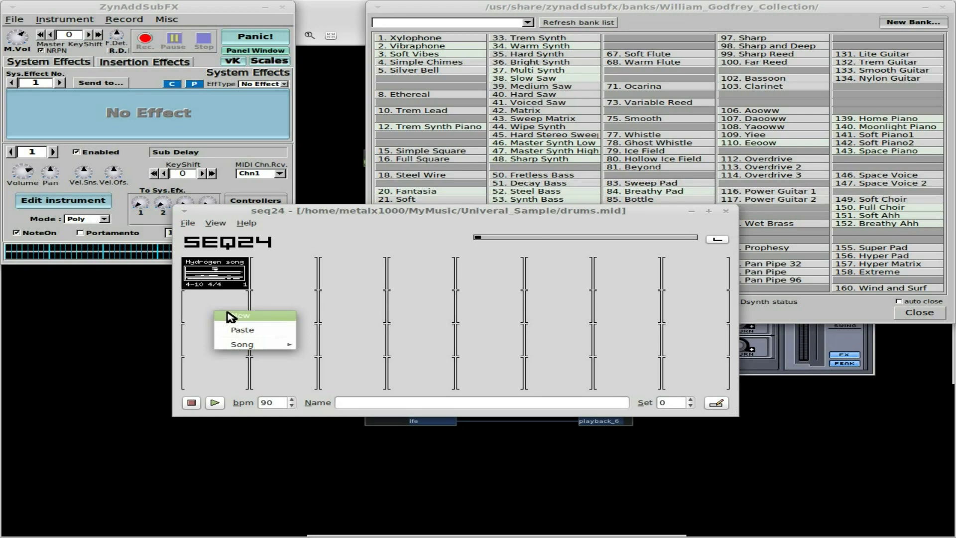
left_click(230, 316)
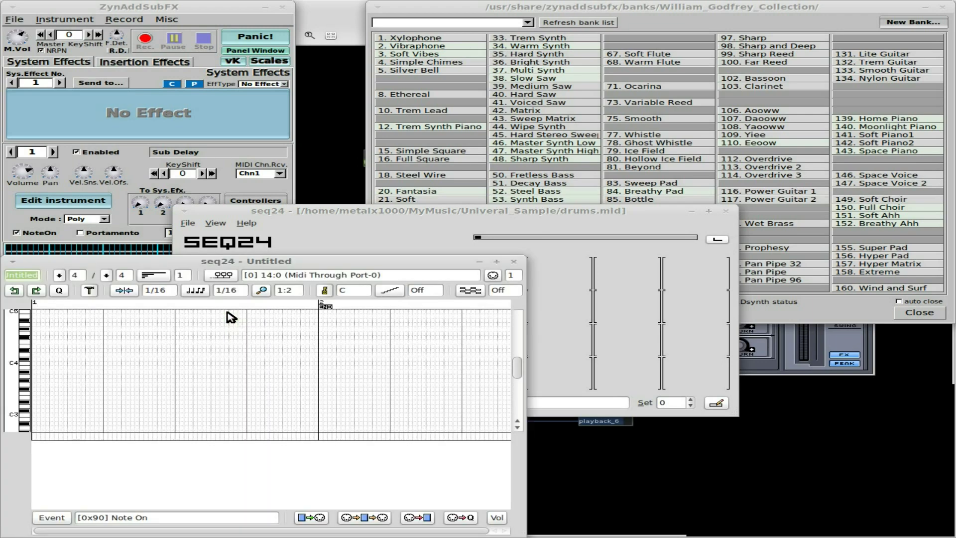
double_click(361, 264)
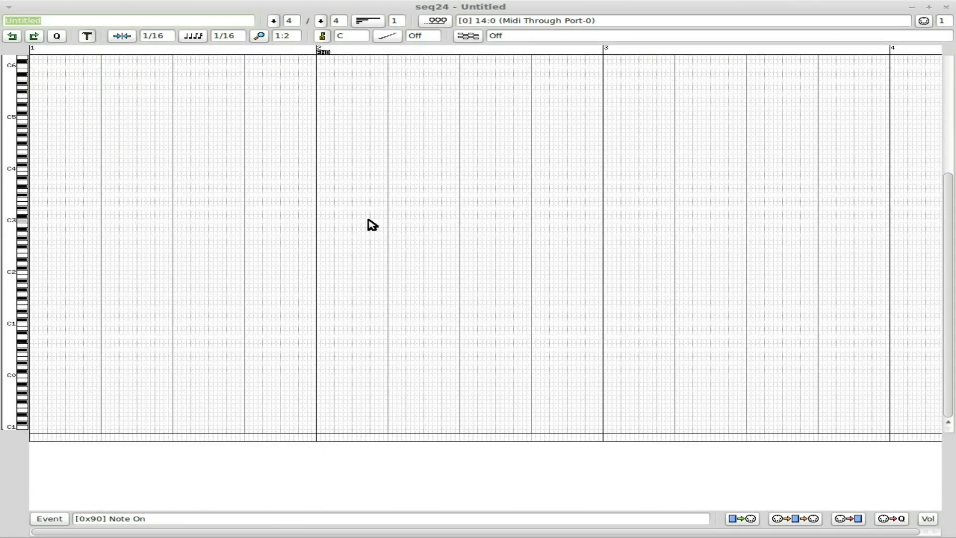
left_click_drag(466, 11, 573, 355)
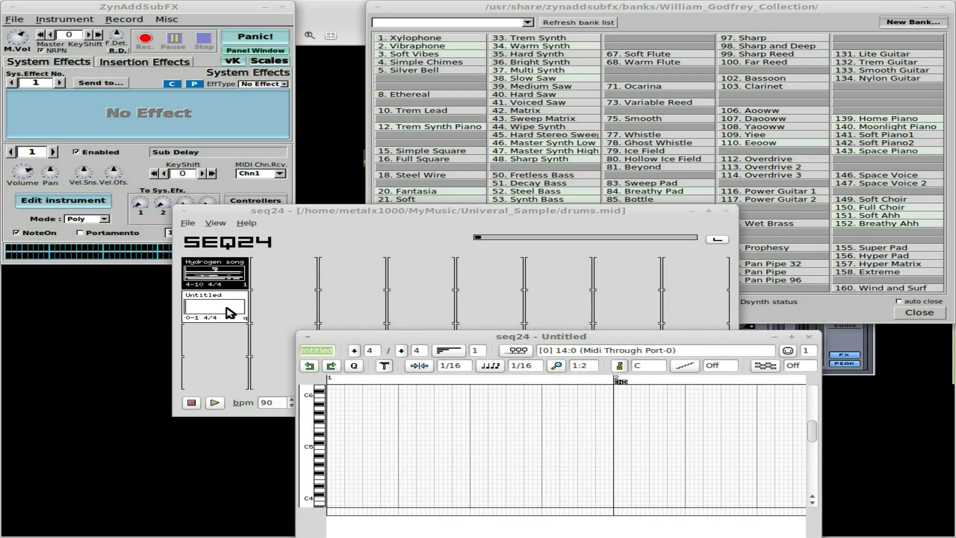
double_click(429, 336)
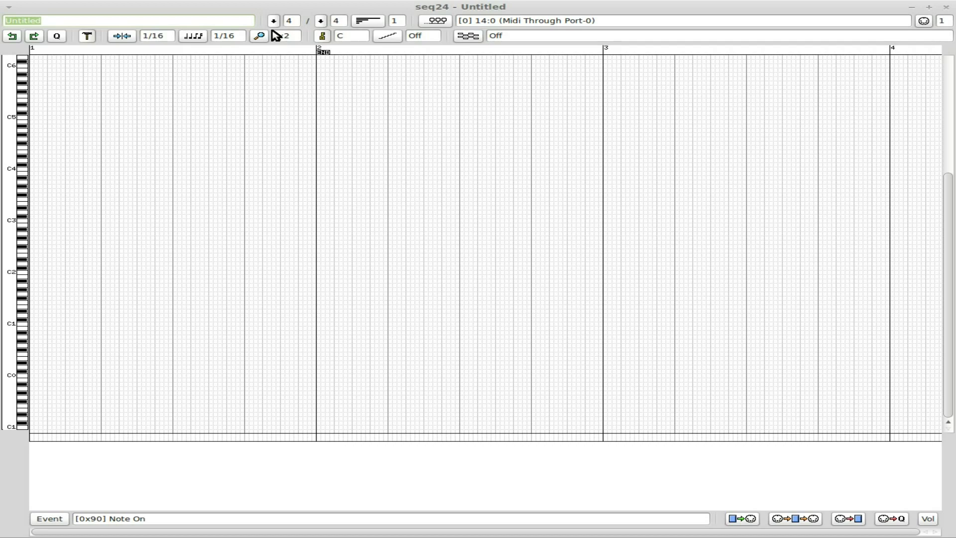
Step: Name the new sequence Sub Delay after the ZynAddSubFX instrument and route its MIDI output to [2] 128:0 (ZynAddSubFX)
type("Sub")
key("alt+Tab")
key("alt+Tab")
key("alt+Tab")
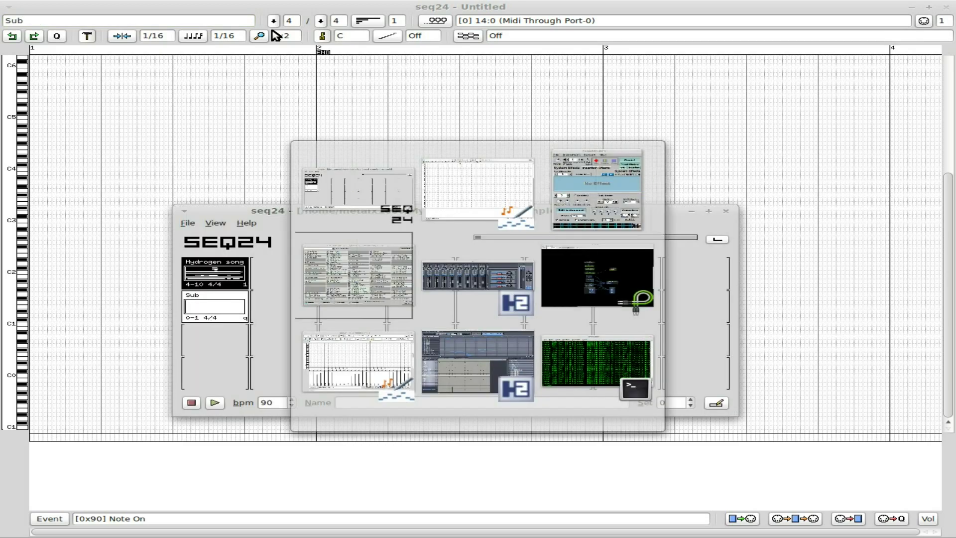
key("alt+Tab")
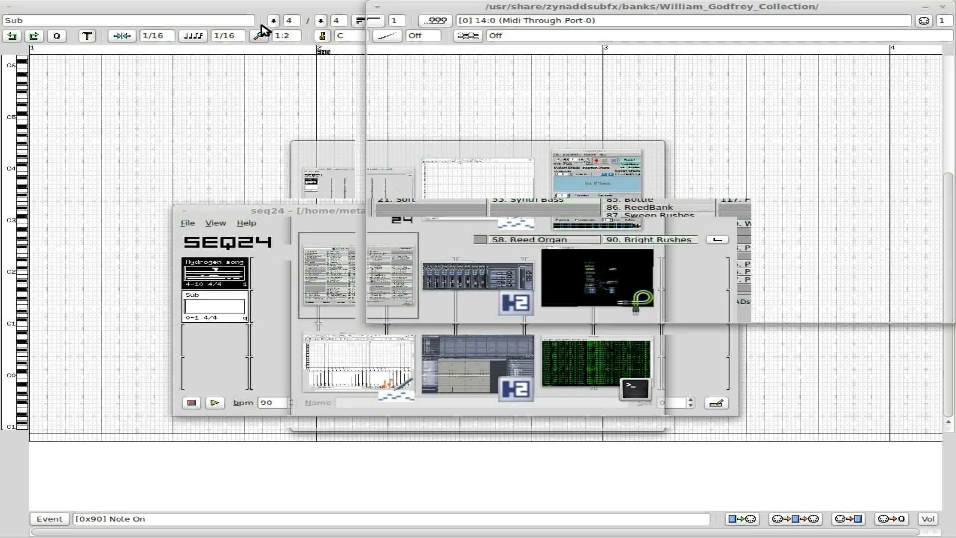
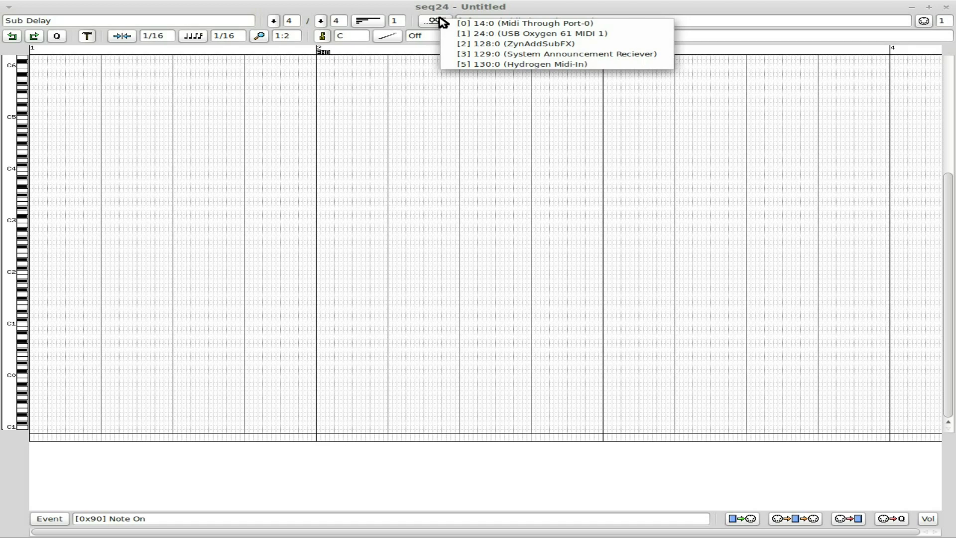
left_click(496, 45)
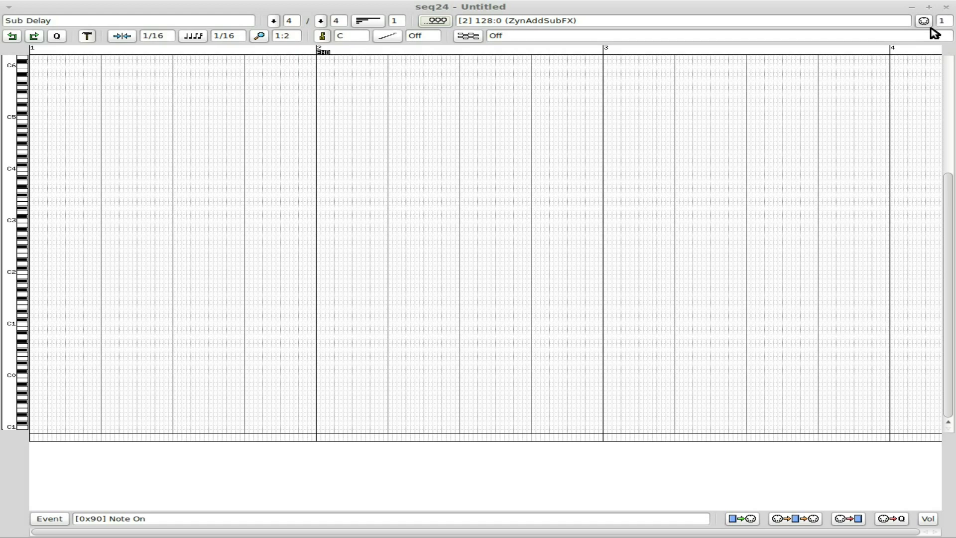
Step: Set the Sub Delay sequence to 2 measures, with the Major scale and a note length of 1/1
left_click(365, 24)
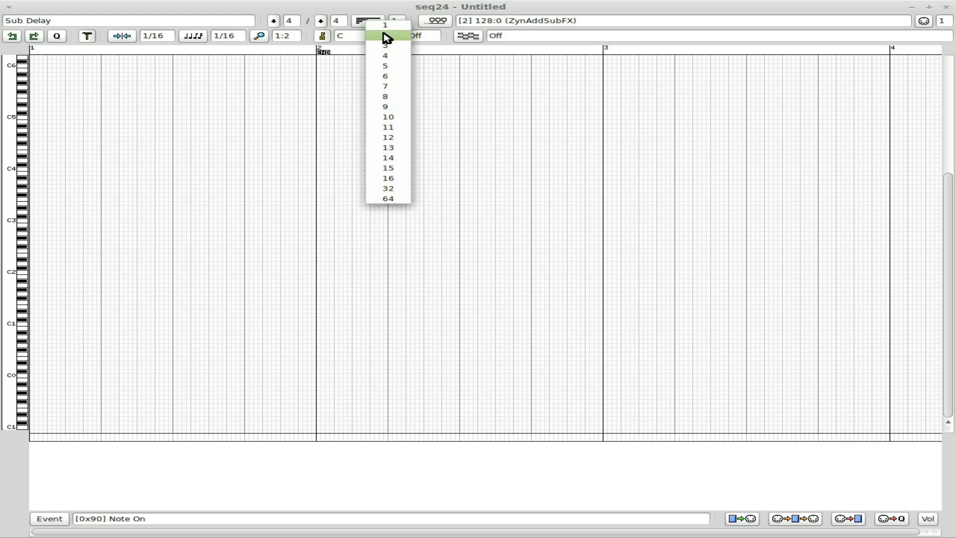
left_click(387, 37)
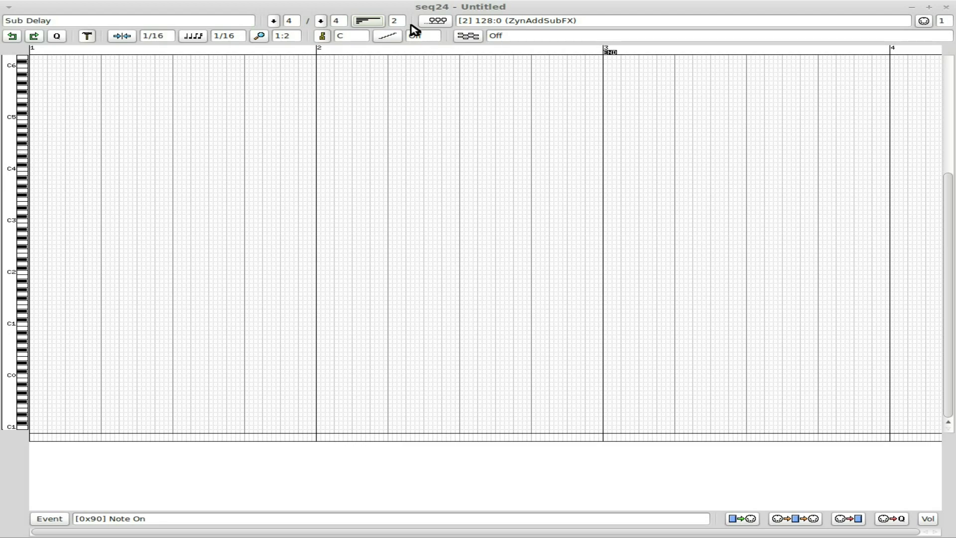
left_click(389, 35)
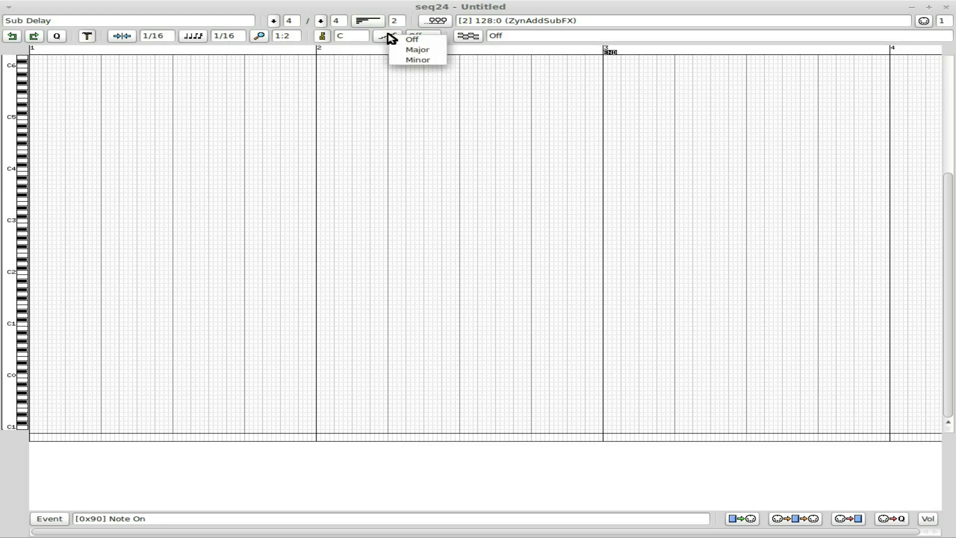
left_click(398, 49)
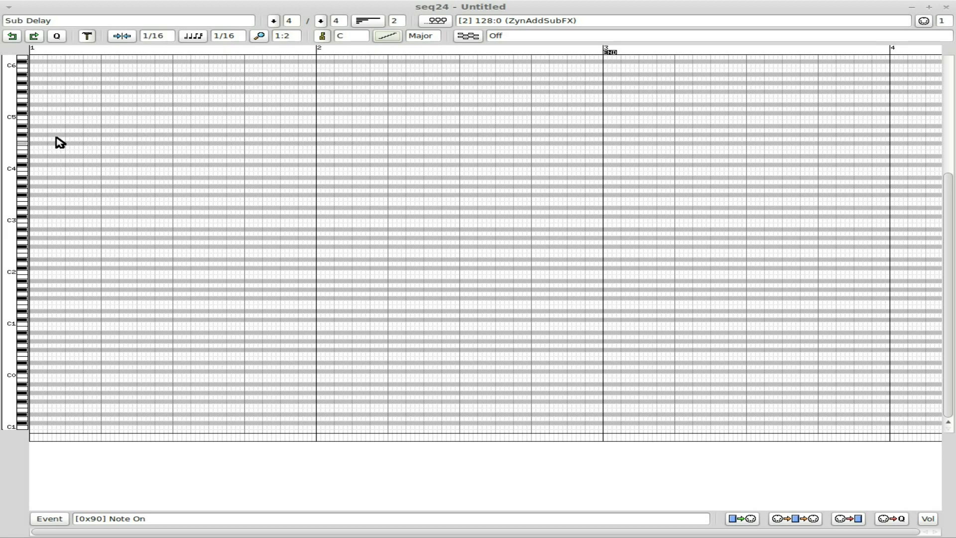
left_click(199, 39)
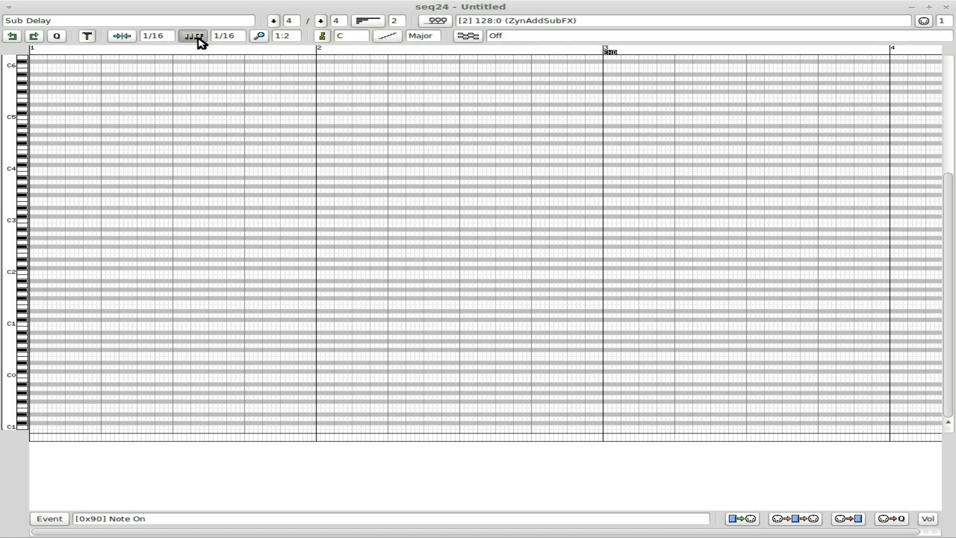
left_click(242, 49)
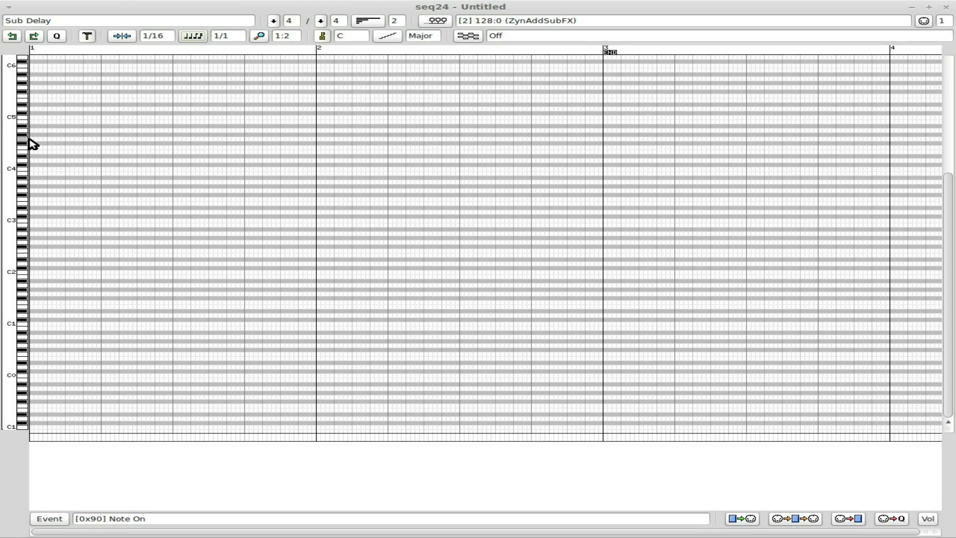
Step: Draw whole notes G4 and C5 at the start of measure 1 and G#4 at the start of measure 2
key("p")
left_click(35, 139)
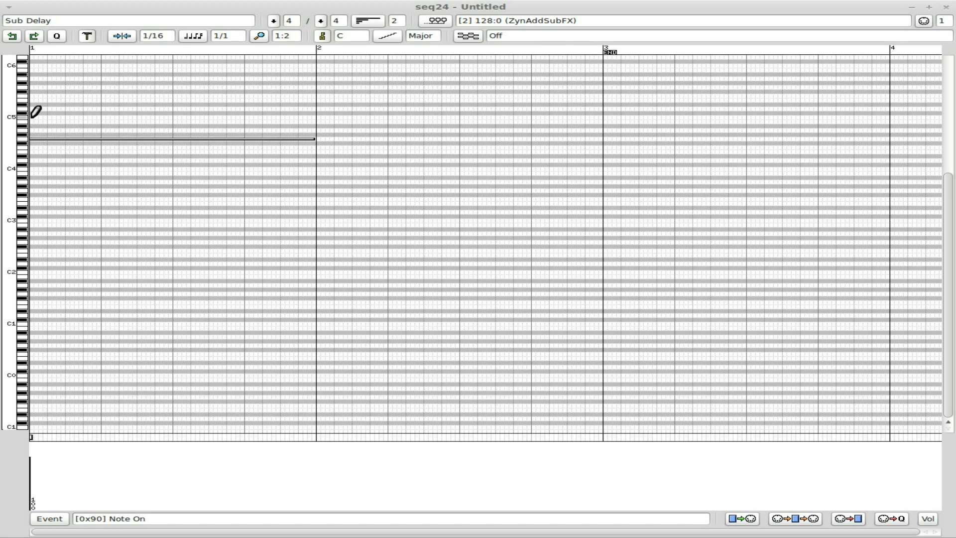
left_click(33, 117)
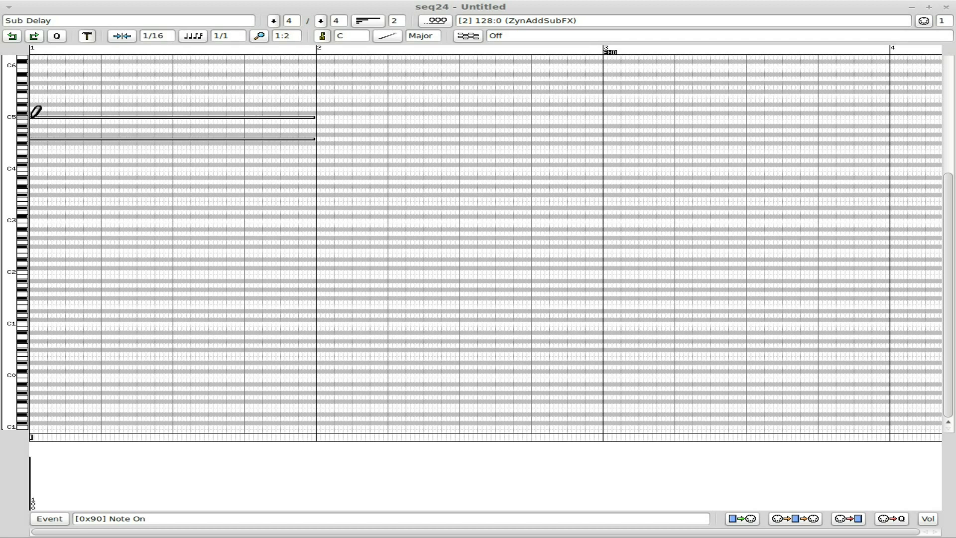
left_click(323, 135)
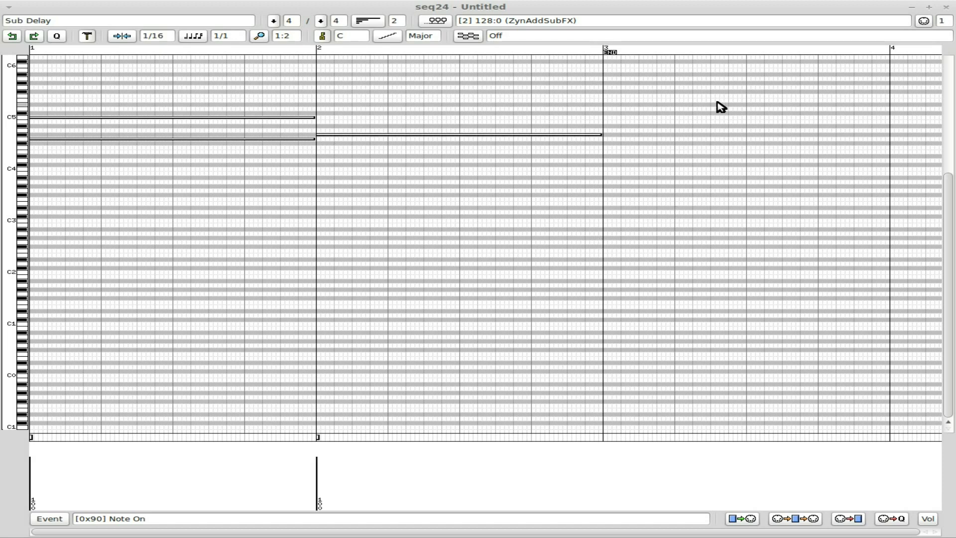
Step: Enable MIDI output for Sub Delay, play it together with the drum pattern from the main seq24 window, and stop playback
left_click(741, 518)
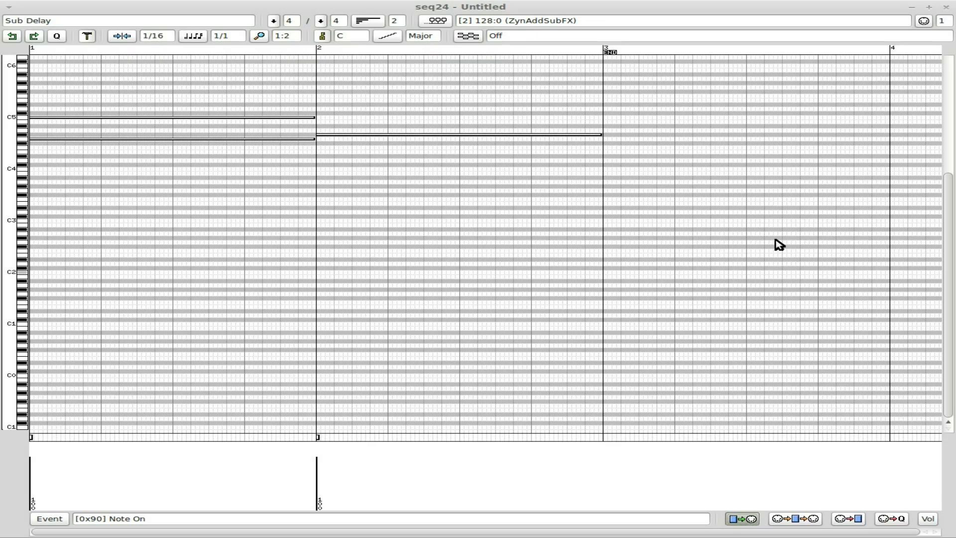
left_click(929, 8)
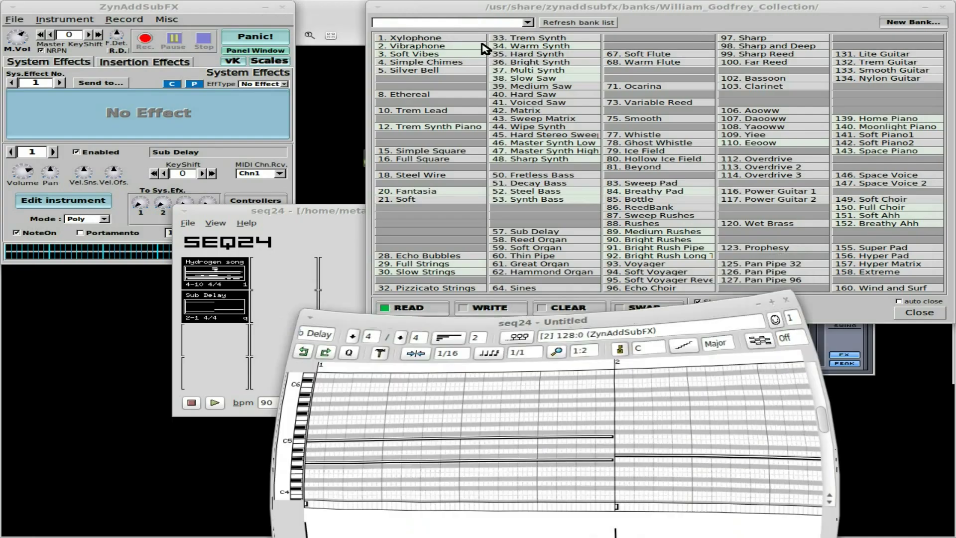
left_click(287, 213)
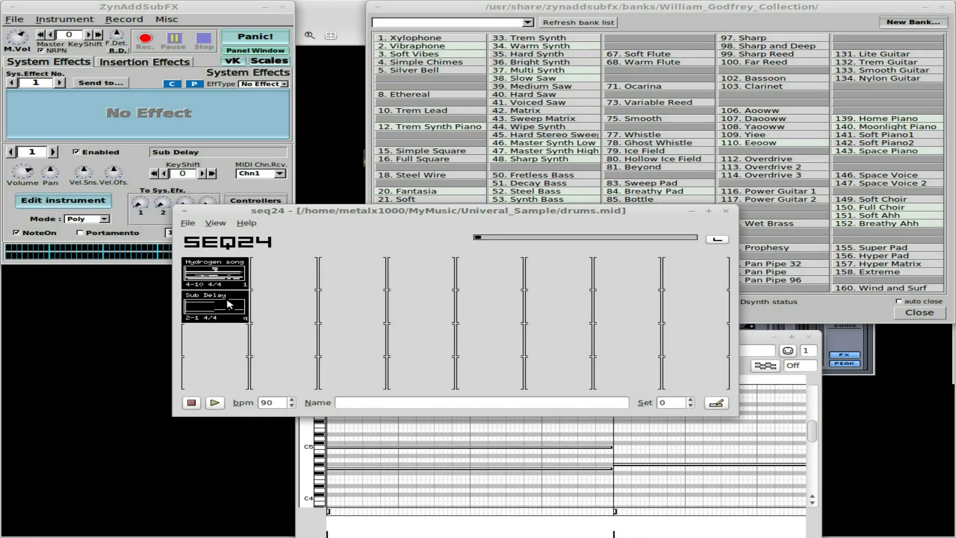
left_click(211, 307)
left_click(230, 309)
left_click(215, 403)
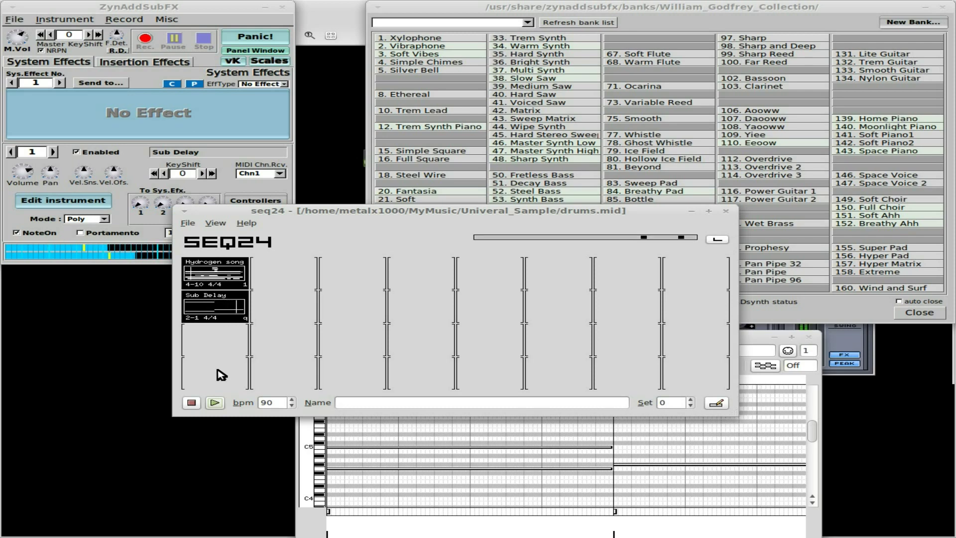
left_click(191, 403)
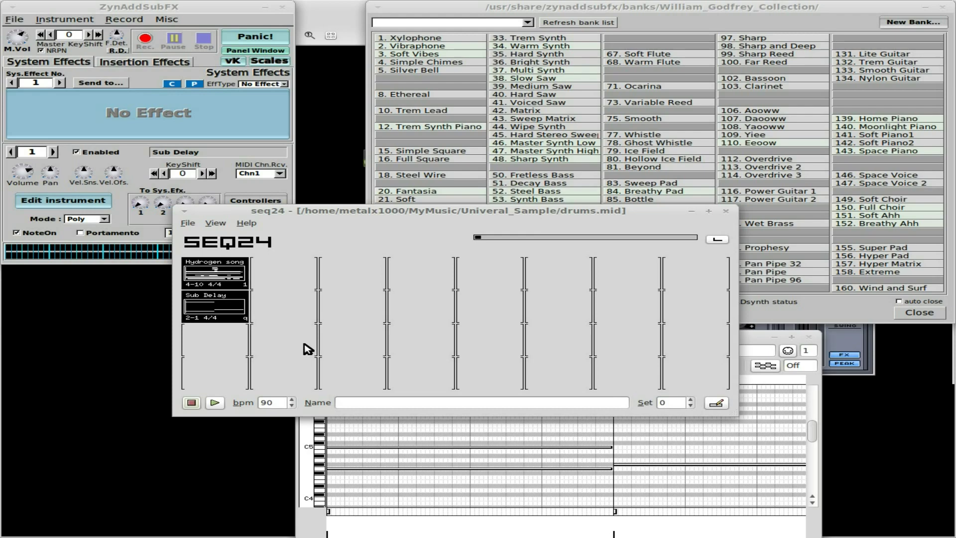
Step: Create a new sequence in the slot below Sub Delay and route it to [2] 128:0 (ZynAddSubFX) on MIDI channel 2
right_click(210, 343)
left_click(236, 346)
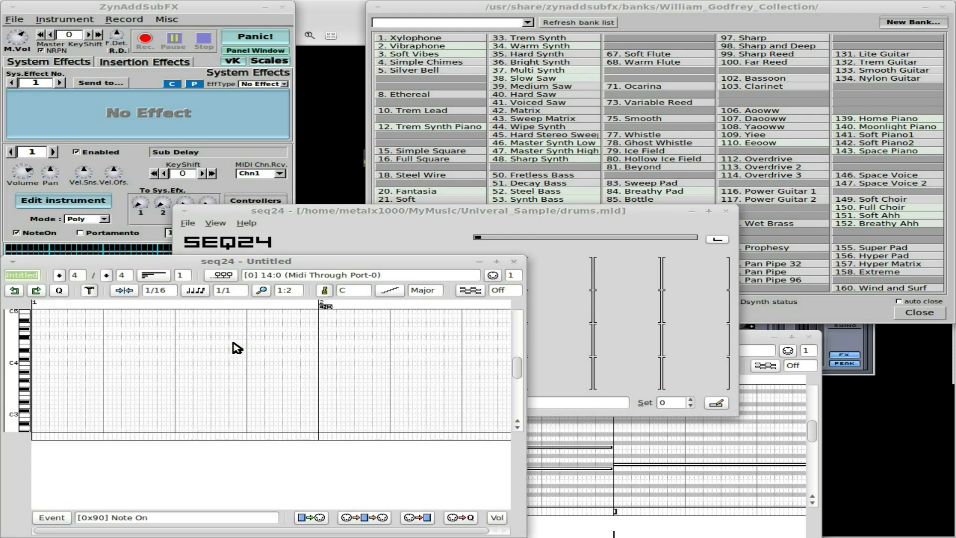
left_click(222, 275)
left_click(319, 299)
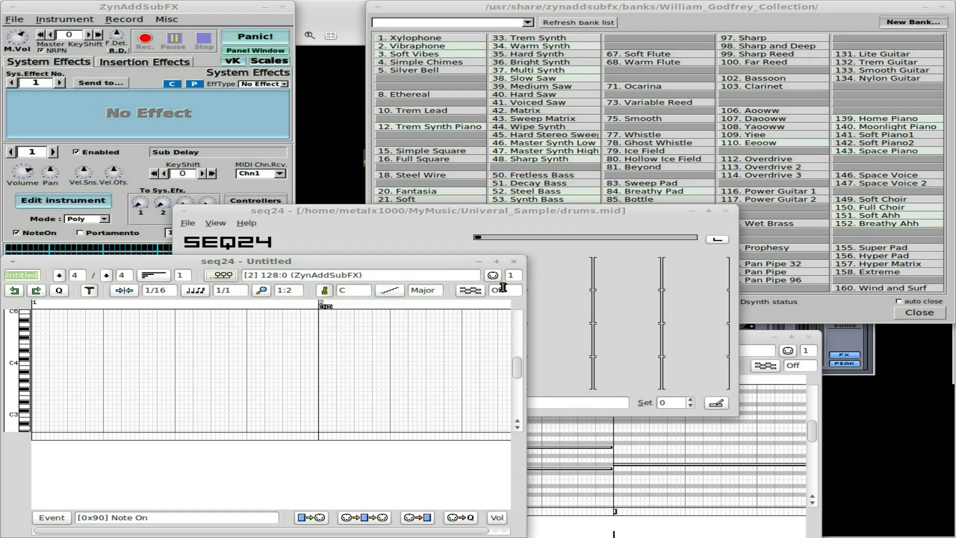
left_click(493, 277)
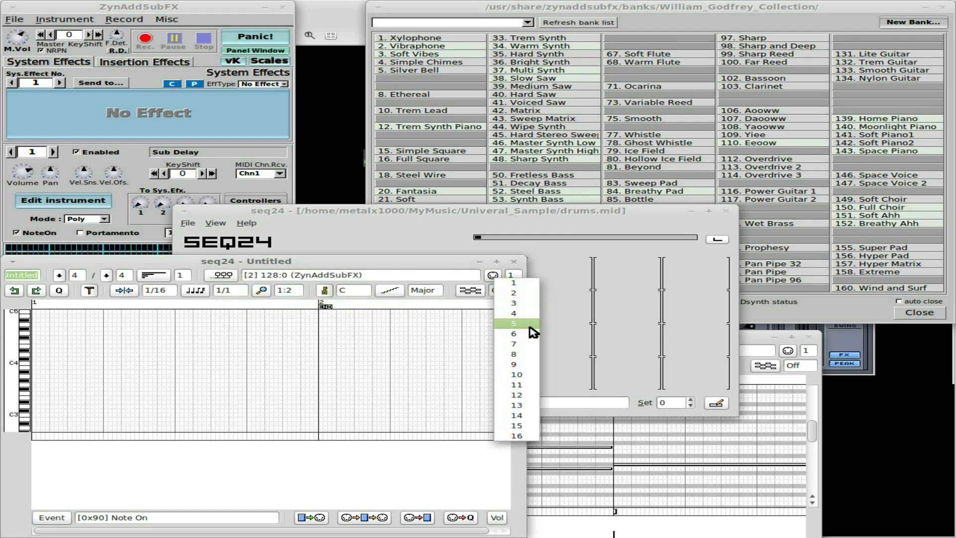
left_click(521, 293)
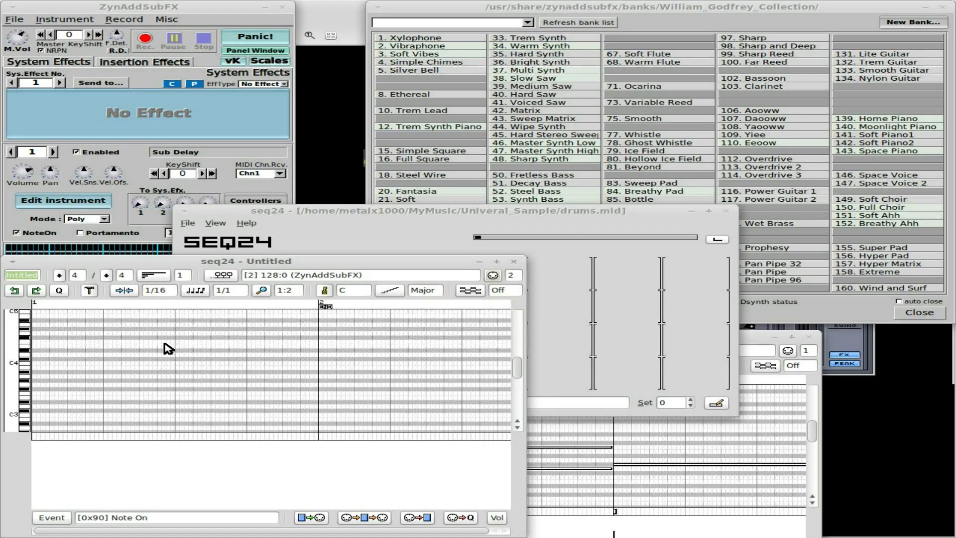
Step: Switch to ZynAddSubFX, enable part 2, and pick 48. Sharp Synth from the instrument bank for it
left_click(383, 211)
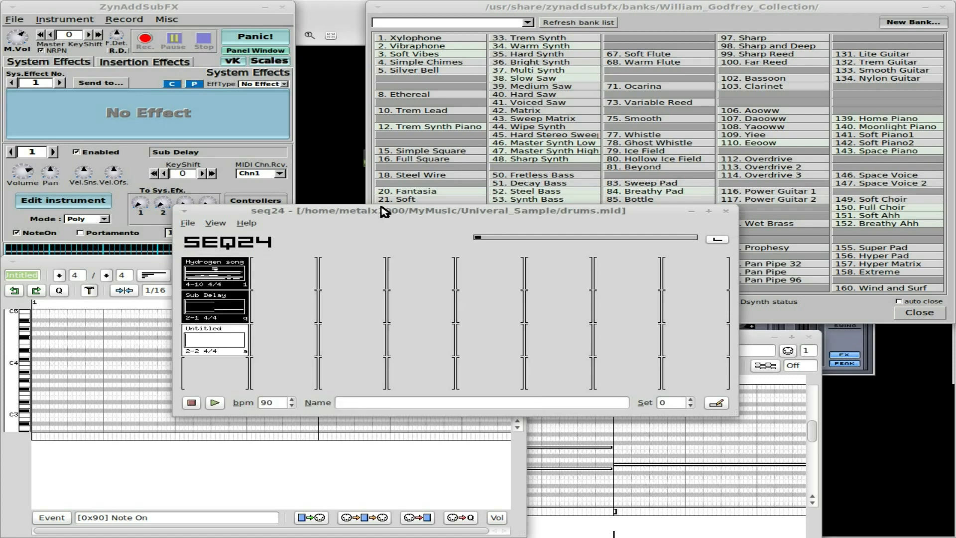
left_click(160, 7)
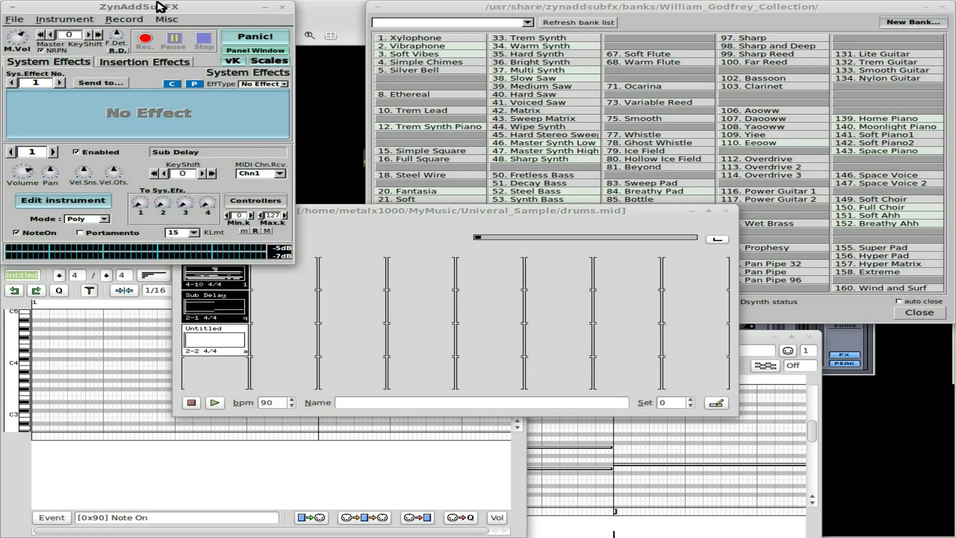
left_click(52, 151)
left_click(76, 152)
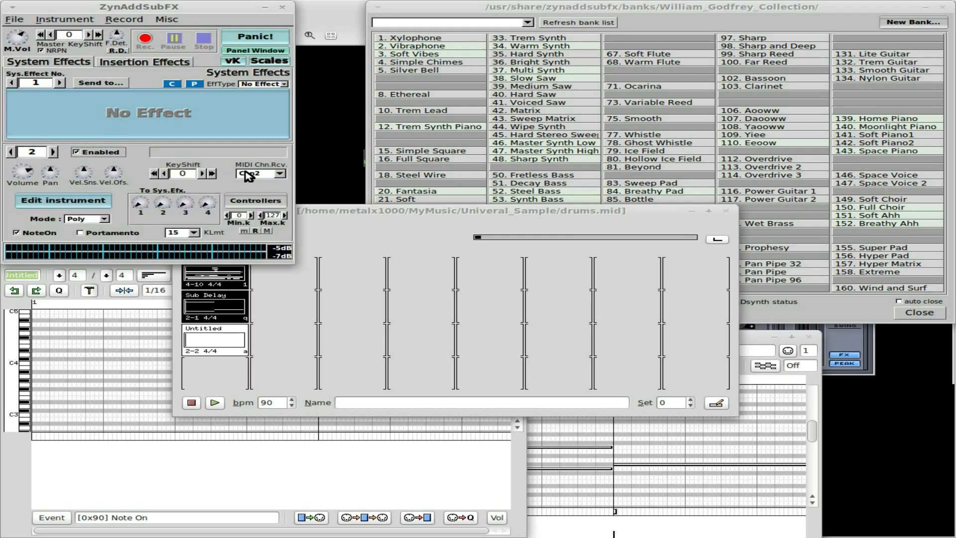
left_click(700, 14)
left_click(534, 159)
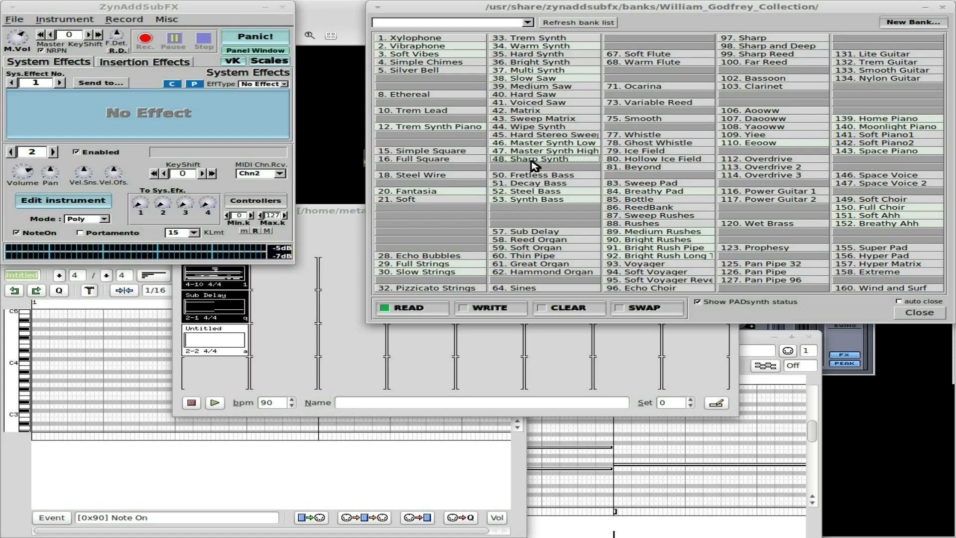
Step: Start playback in seq24 and enable MIDI output for the new untitled sequence
left_click(22, 466)
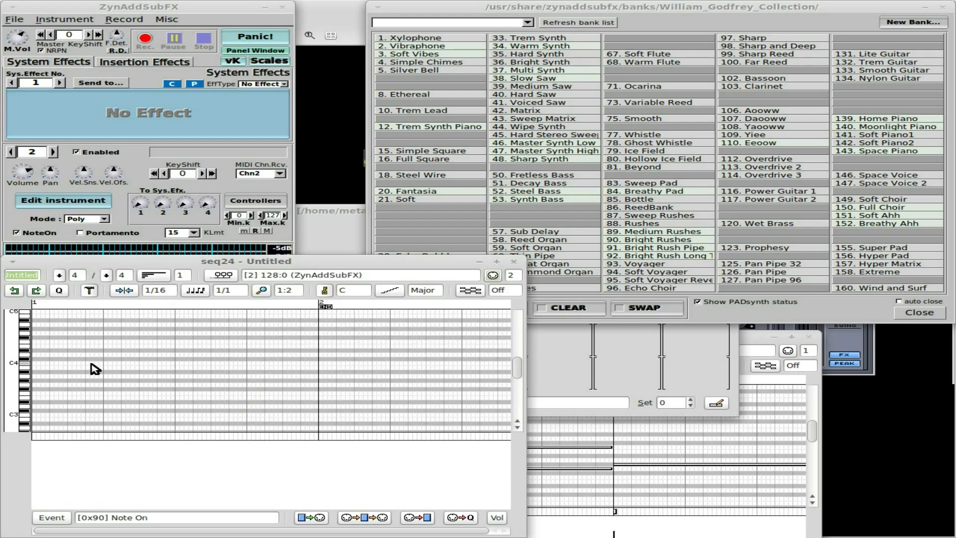
scroll(94, 368, "down", 1)
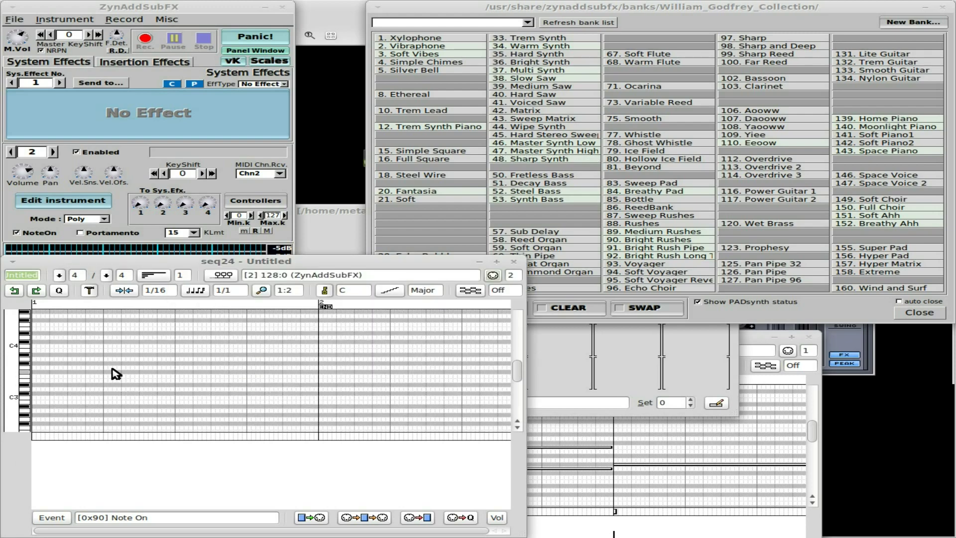
left_click(635, 412)
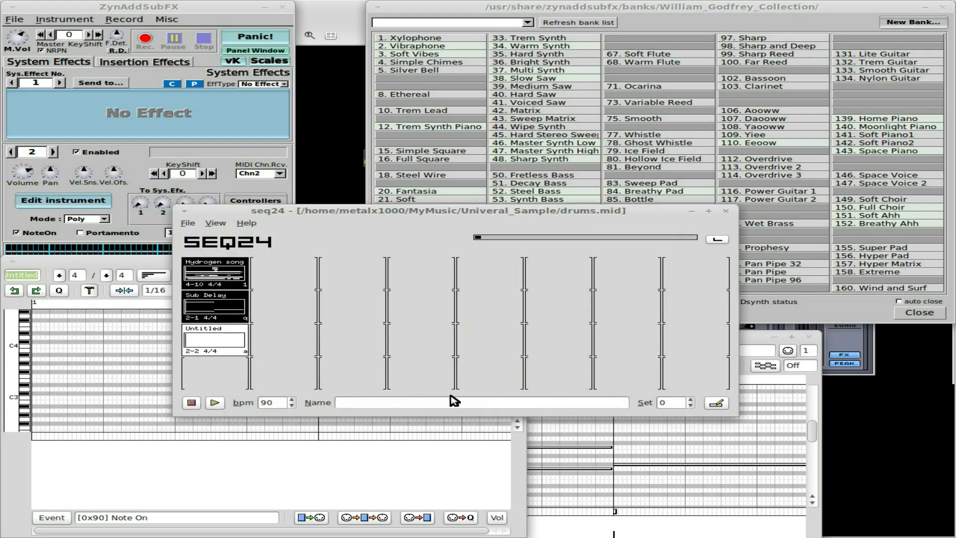
left_click(215, 402)
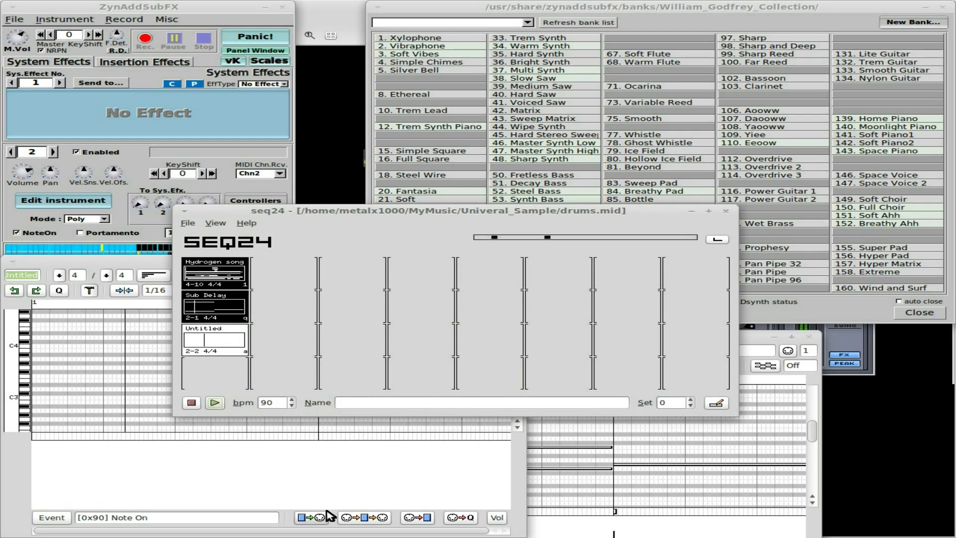
left_click(312, 517)
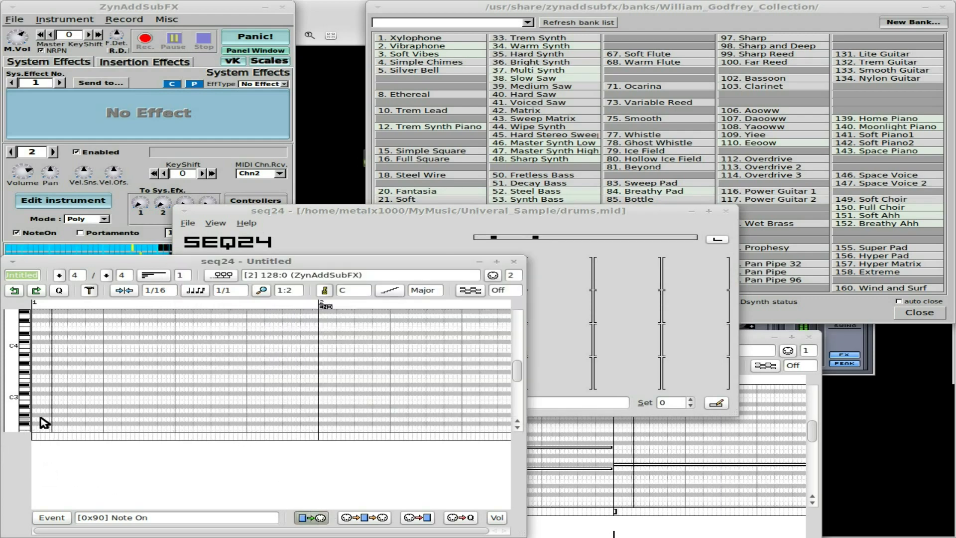
Step: Set the untitled sequence's note length to 1/2 and draw G2 at the start of measure 1, followed by C3 mid-measure
scroll(34, 424, "down", 2)
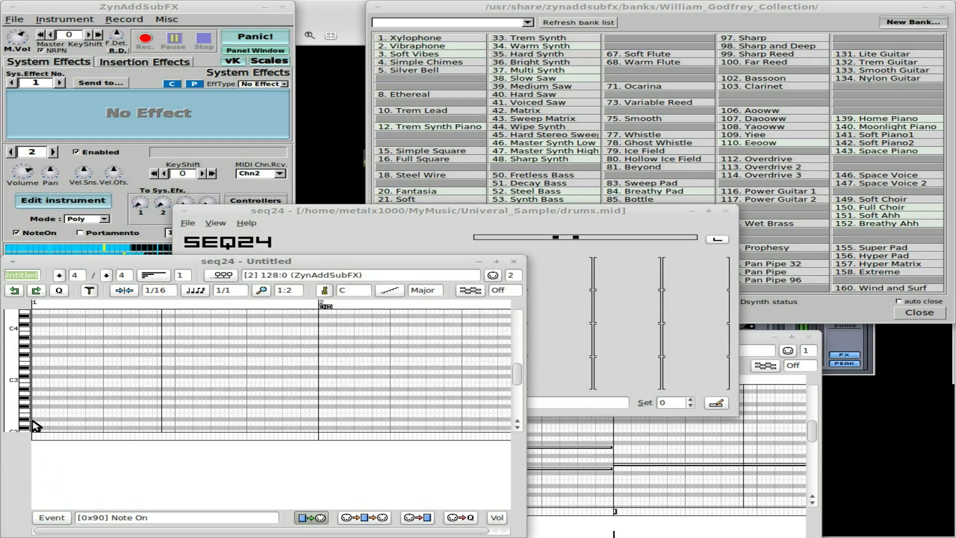
left_click(194, 291)
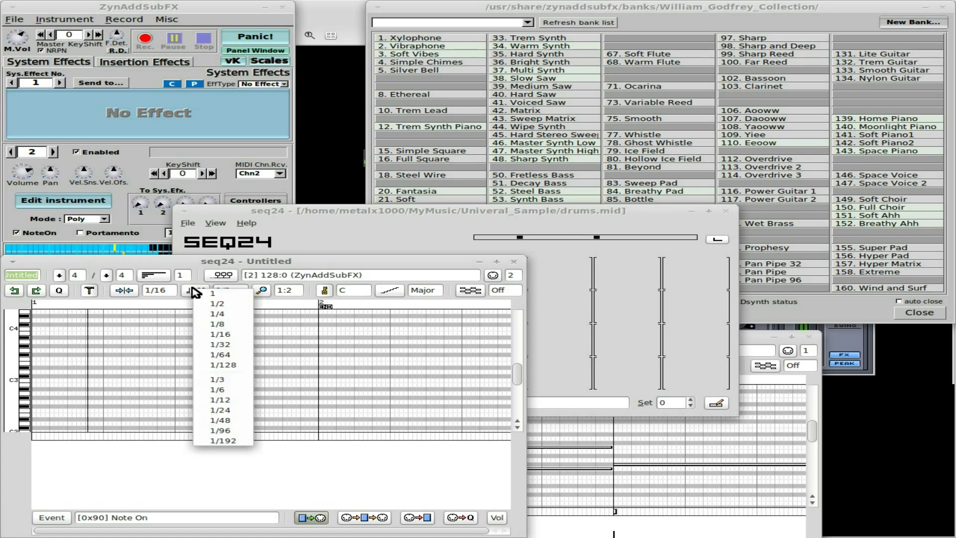
left_click(224, 305)
scroll(37, 416, "down", 1)
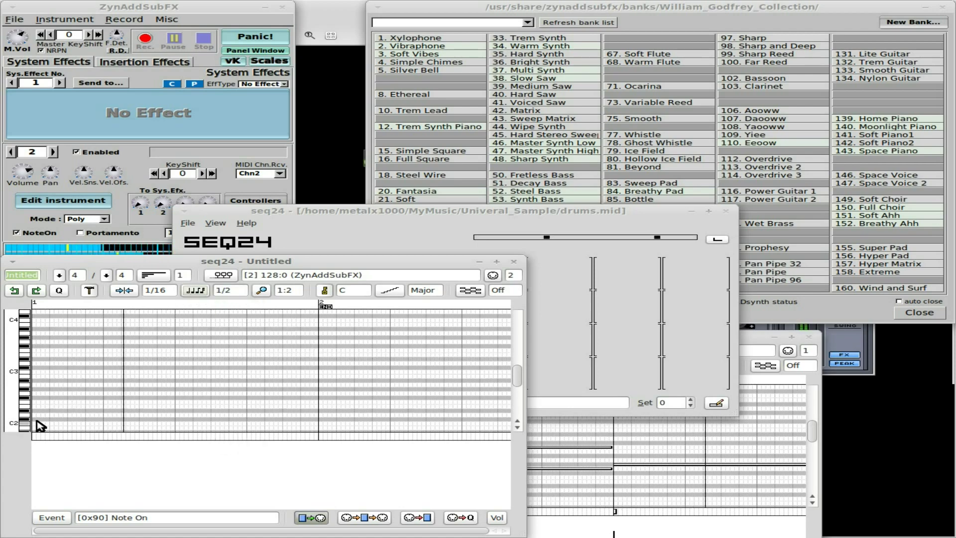
left_click(39, 393)
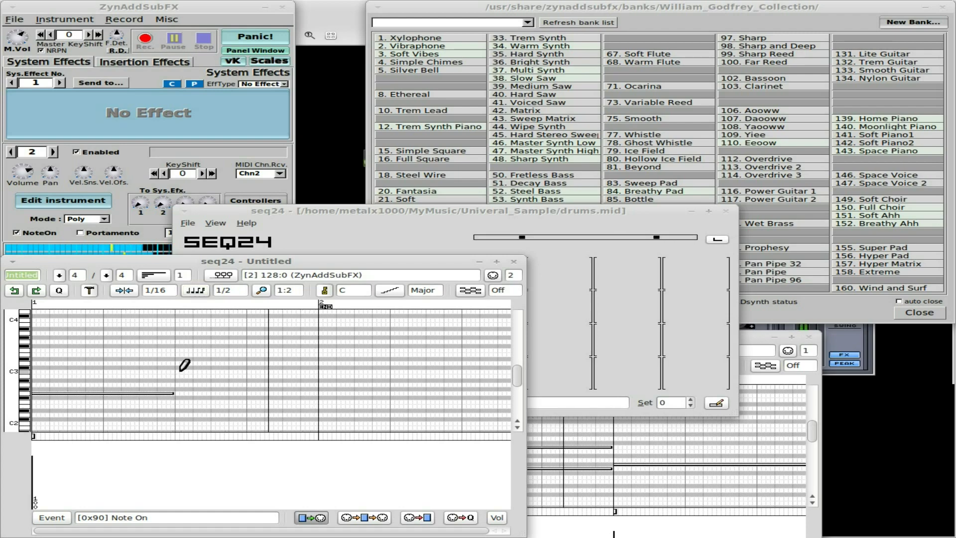
left_click(180, 371)
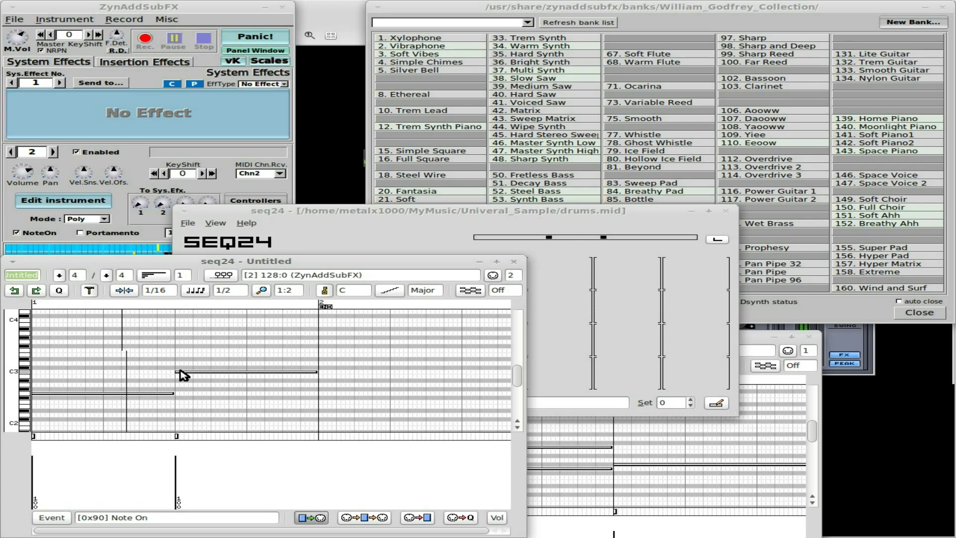
Step: Extend the untitled sequence to 2 measures and draw G3 at the start of measure 2, followed by F3 mid-measure
left_click(162, 278)
left_click(183, 292)
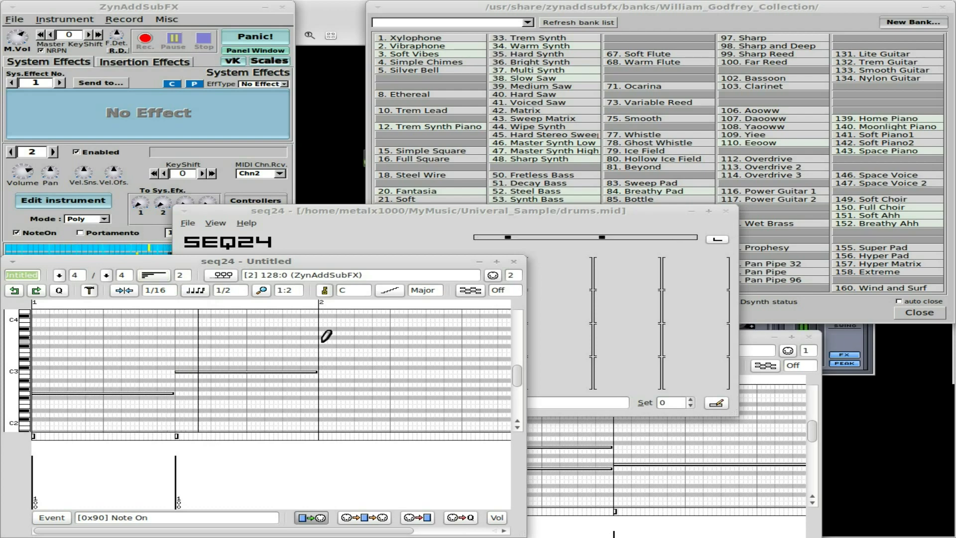
left_click(321, 342)
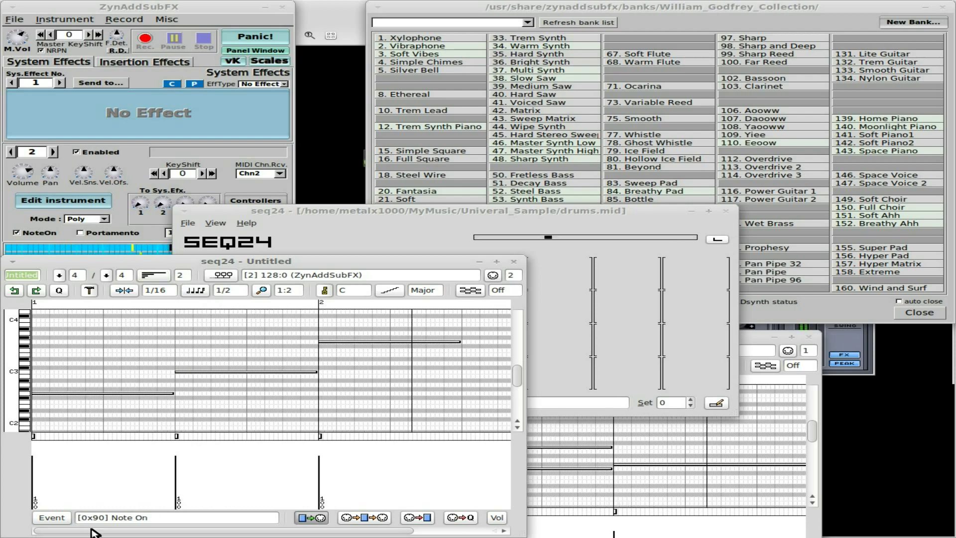
left_click_drag(105, 531, 179, 531)
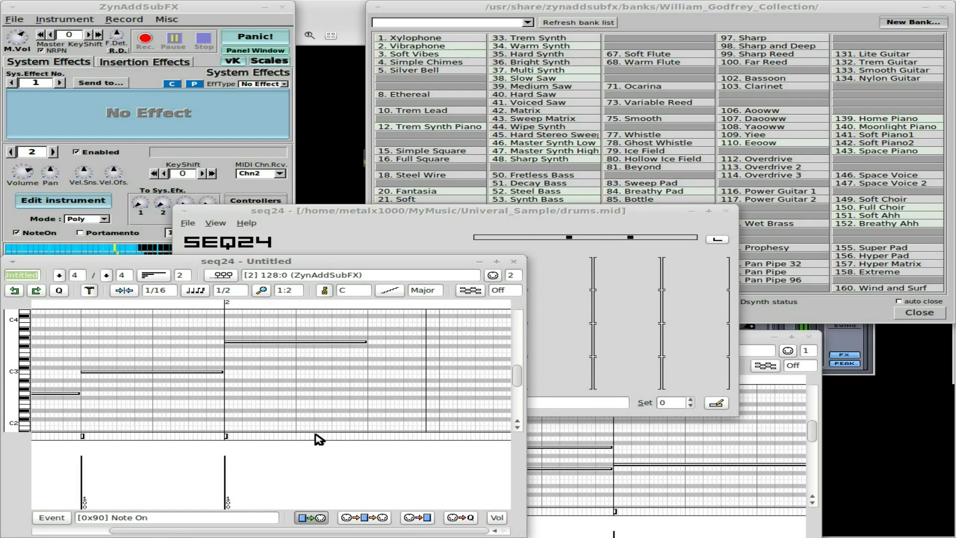
left_click(372, 350)
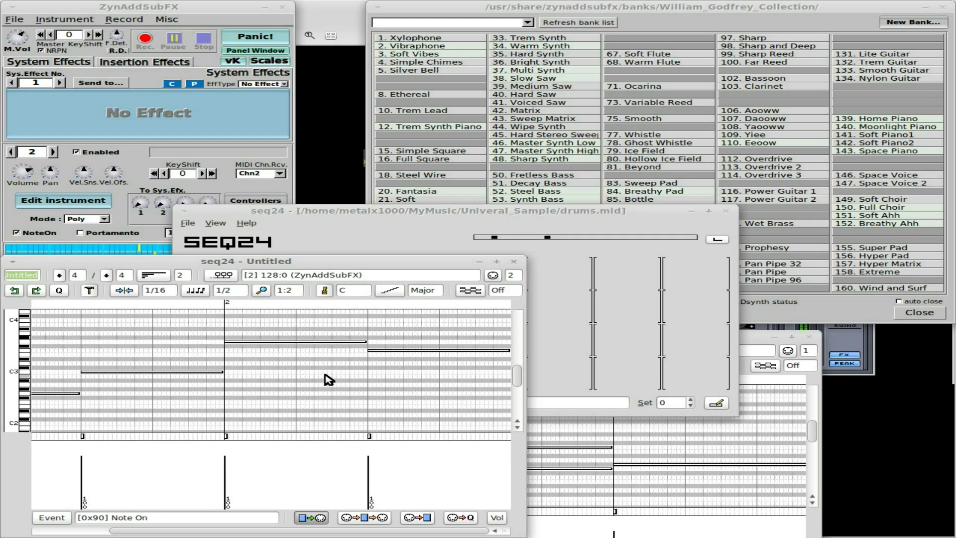
Step: Copy the untitled sequence into the empty slot below it and turn on playback for the copy
left_click(415, 217)
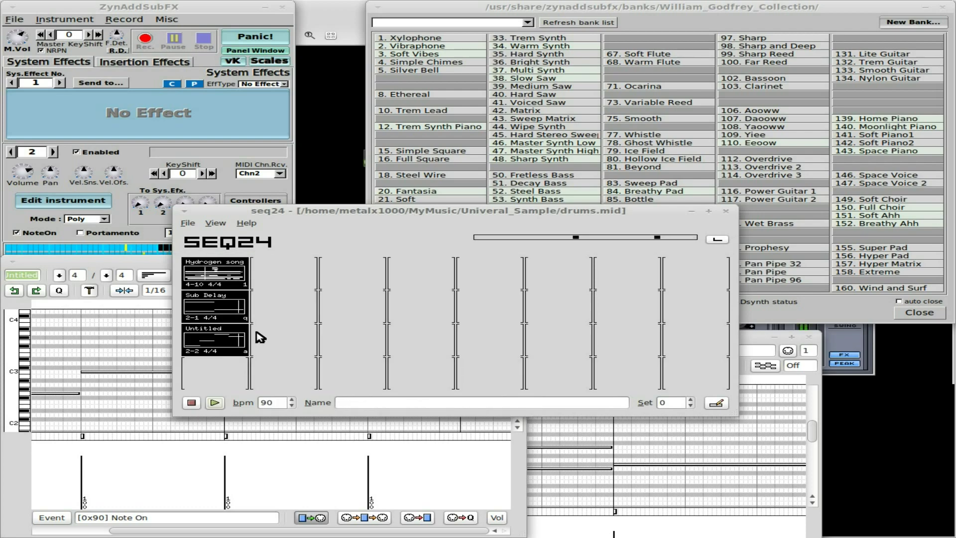
right_click(220, 341)
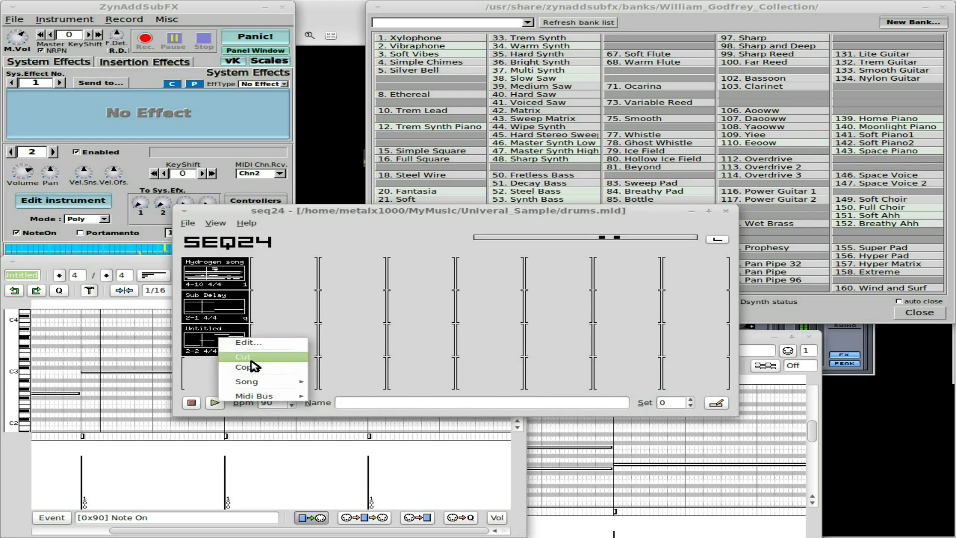
left_click(267, 374)
right_click(204, 370)
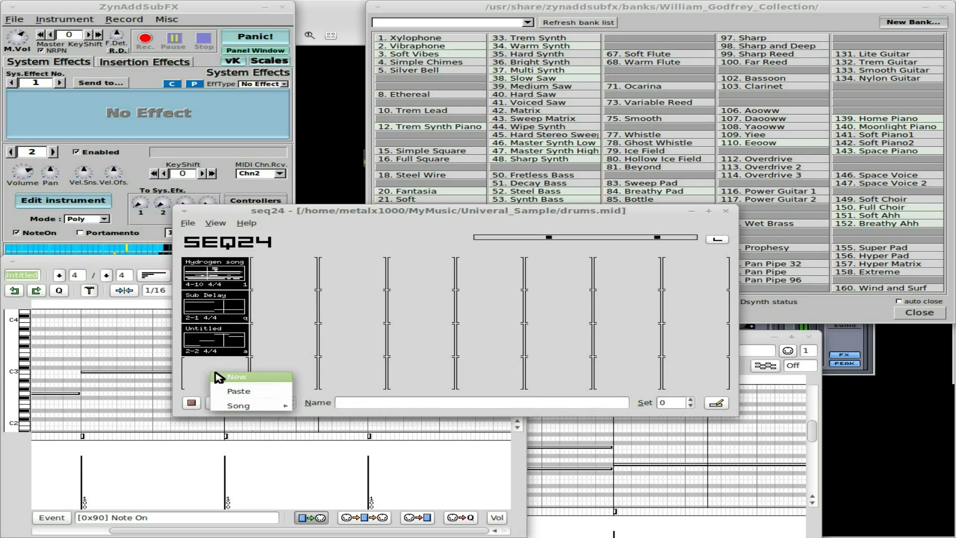
left_click(236, 394)
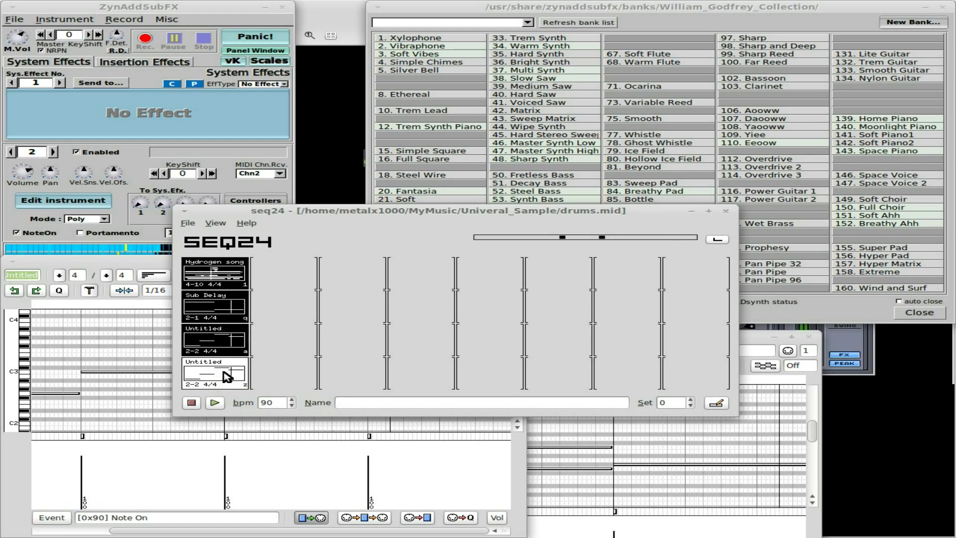
left_click(227, 376)
Step: Open the copied untitled sequence for editing and set its MIDI channel to 3
right_click(227, 377)
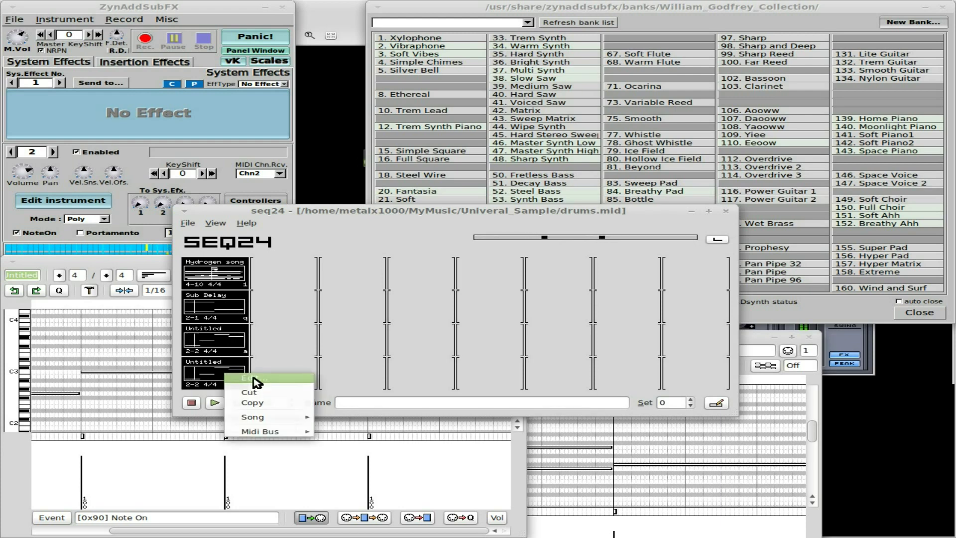
left_click(255, 378)
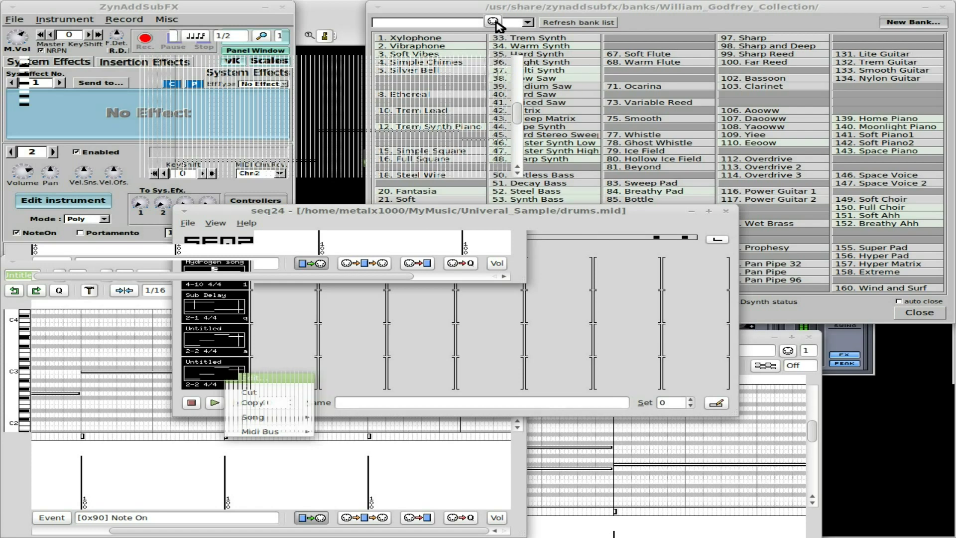
left_click(495, 23)
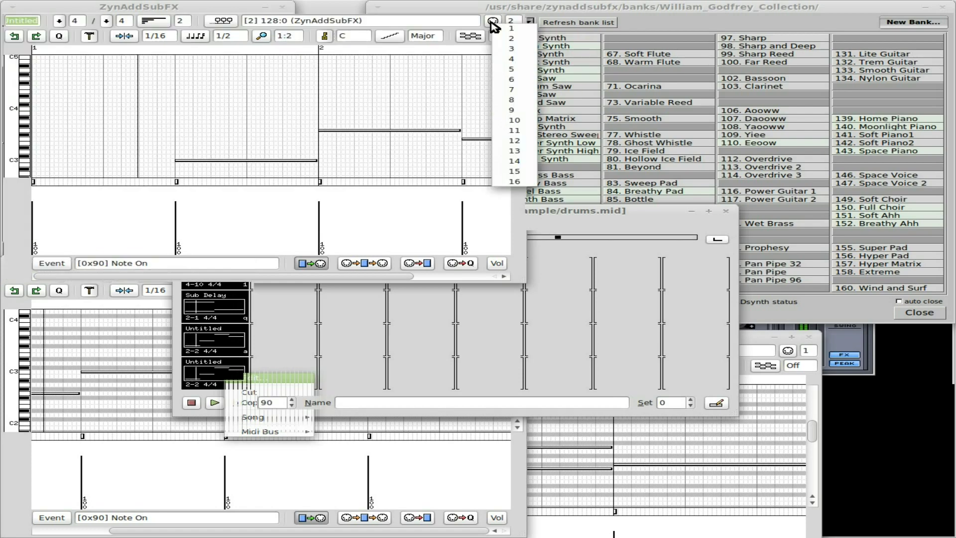
left_click(511, 48)
left_click_drag(510, 48, 826, 199)
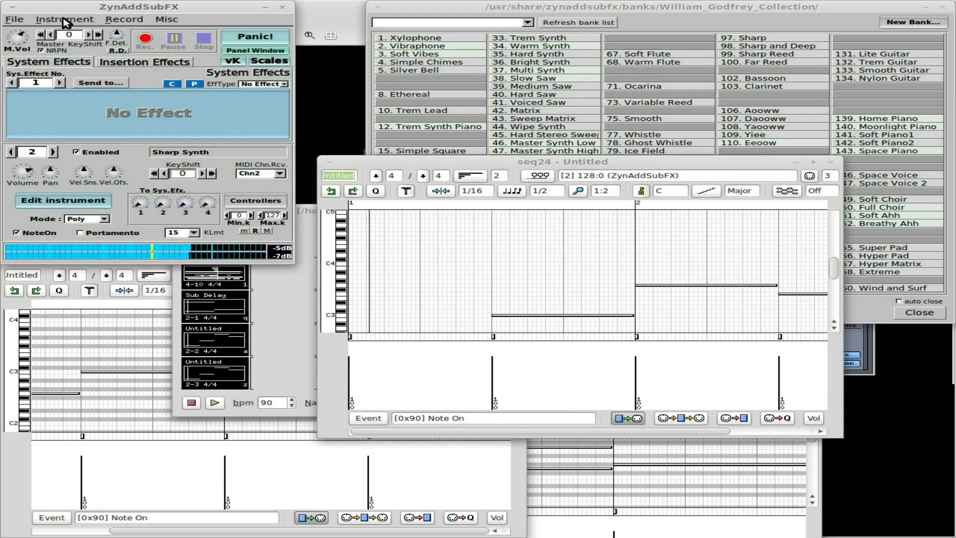
Step: Switch to ZynAddSubFX, enable part 3 with the instrument 10. Trem Lead, and stop playback in seq24
left_click(76, 152)
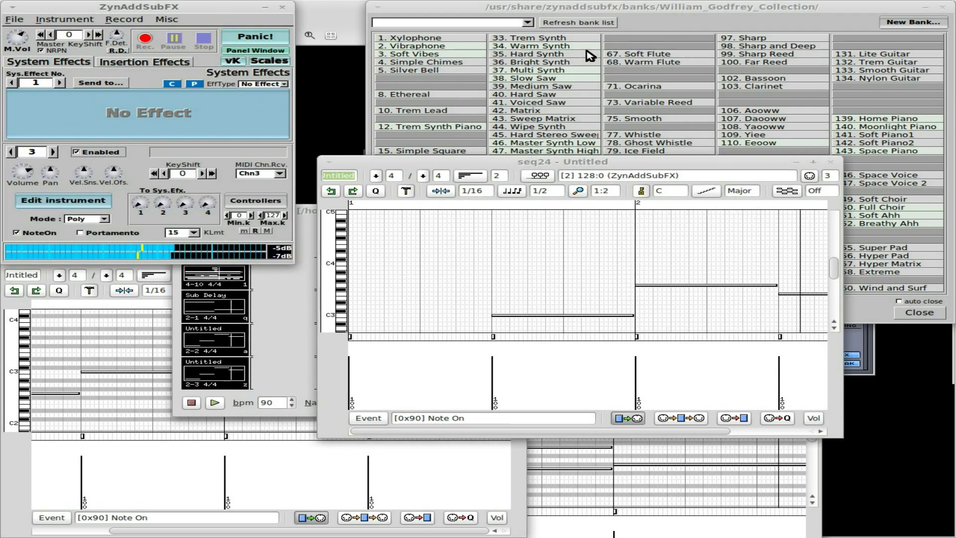
left_click(440, 112)
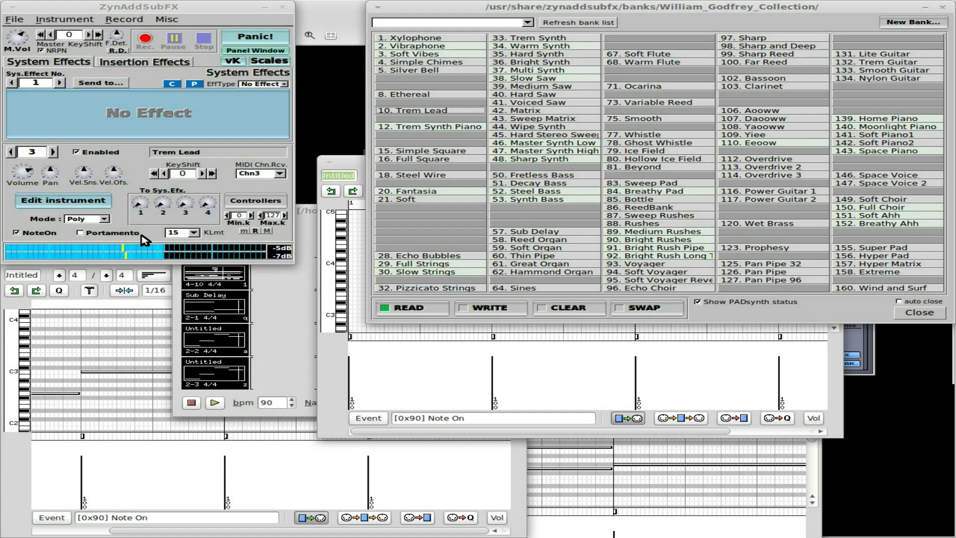
left_click(192, 405)
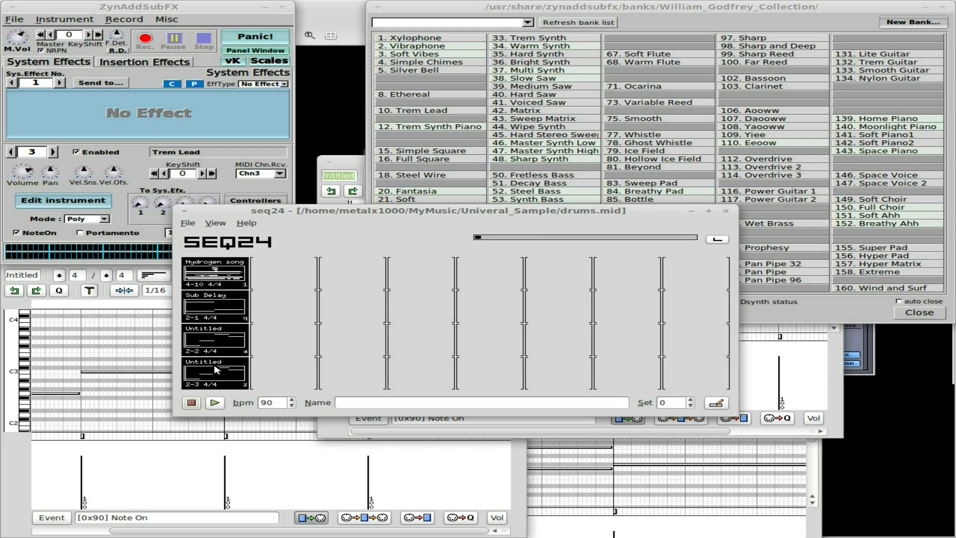
Step: Open ZynAddSubFX's Panel Window and pan the Sharp Synth part to the left and the Trem Lead part to the right
left_click(263, 51)
left_click_drag(289, 10, 740, 37)
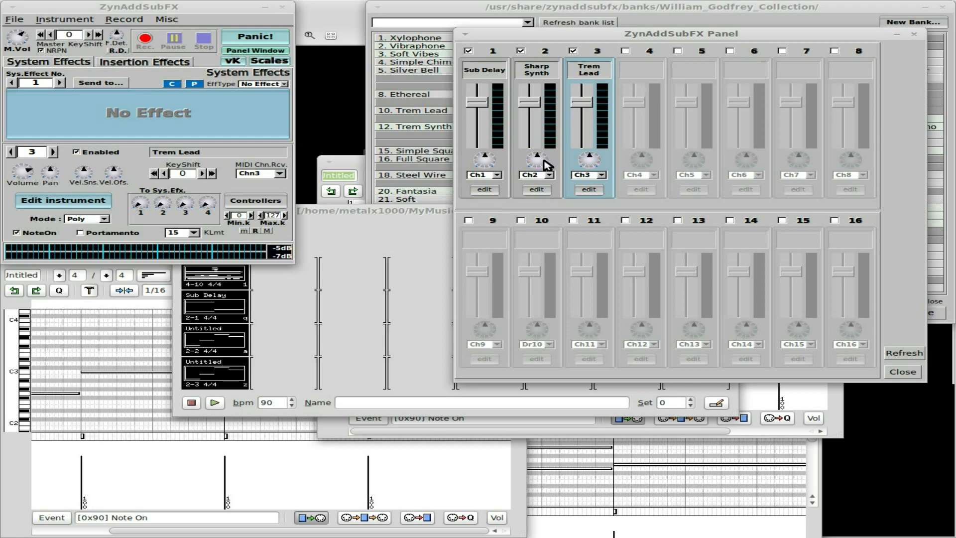
left_click_drag(534, 161, 533, 187)
left_click_drag(590, 167, 592, 140)
left_click_drag(532, 160, 531, 169)
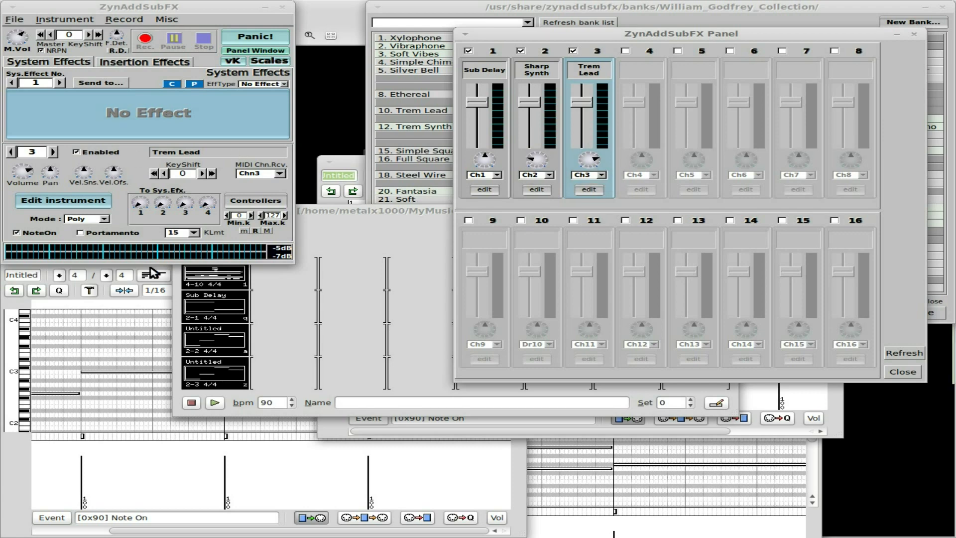
Step: Start playback in seq24 and copy the Hydrogen song sequence into the first-row slot of the next column
left_click(215, 403)
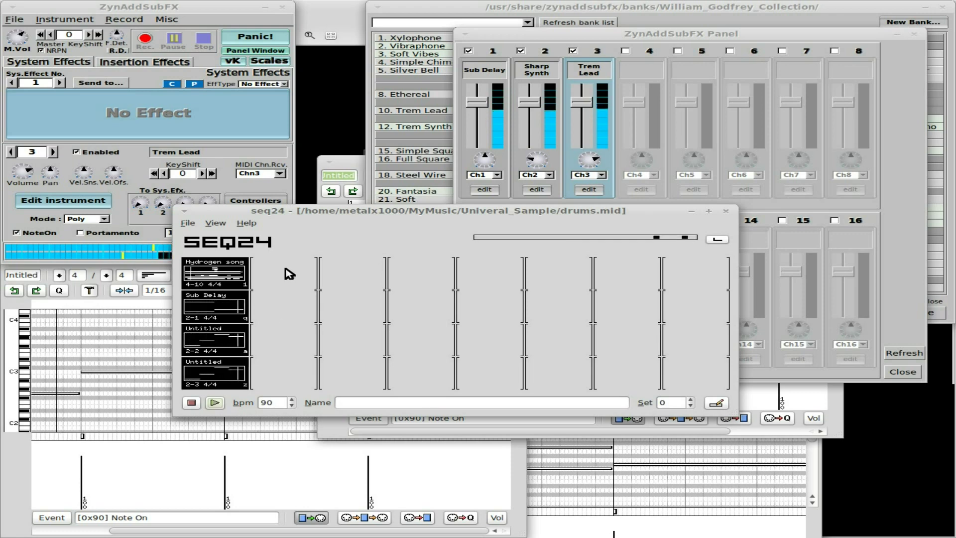
right_click(208, 270)
left_click(237, 299)
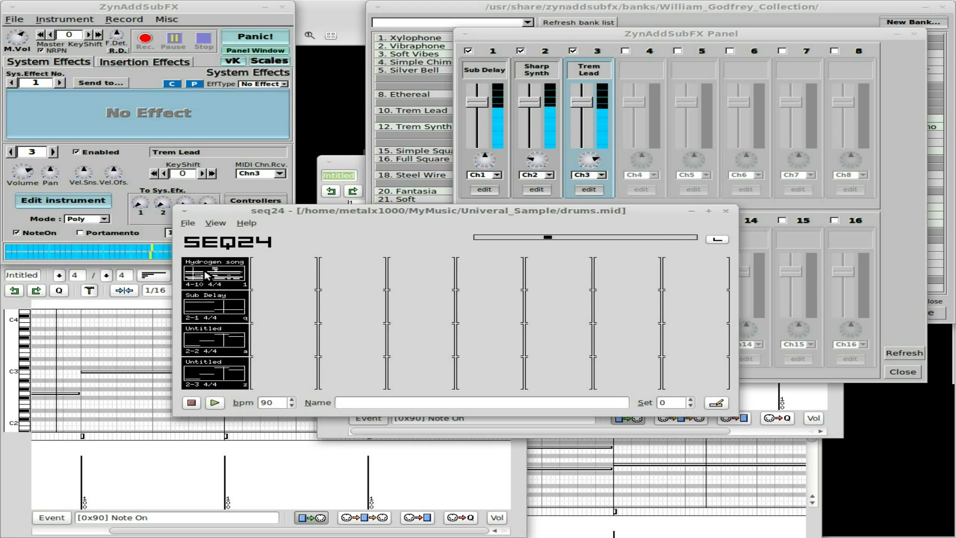
right_click(287, 272)
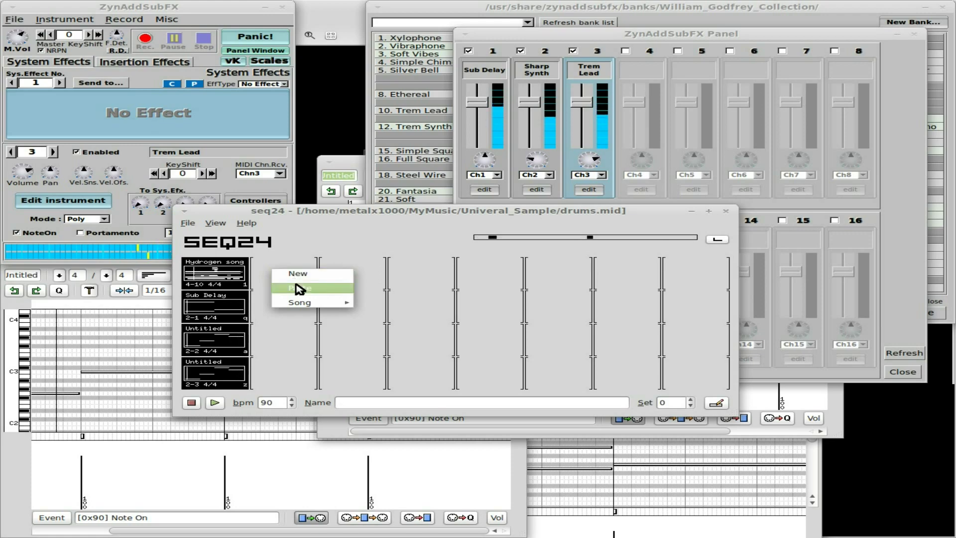
left_click(299, 286)
Step: Open the copied Hydrogen song sequence for editing and route it to [2] 128:0 (ZynAddSubFX) on MIDI channel 4
right_click(289, 281)
left_click(301, 281)
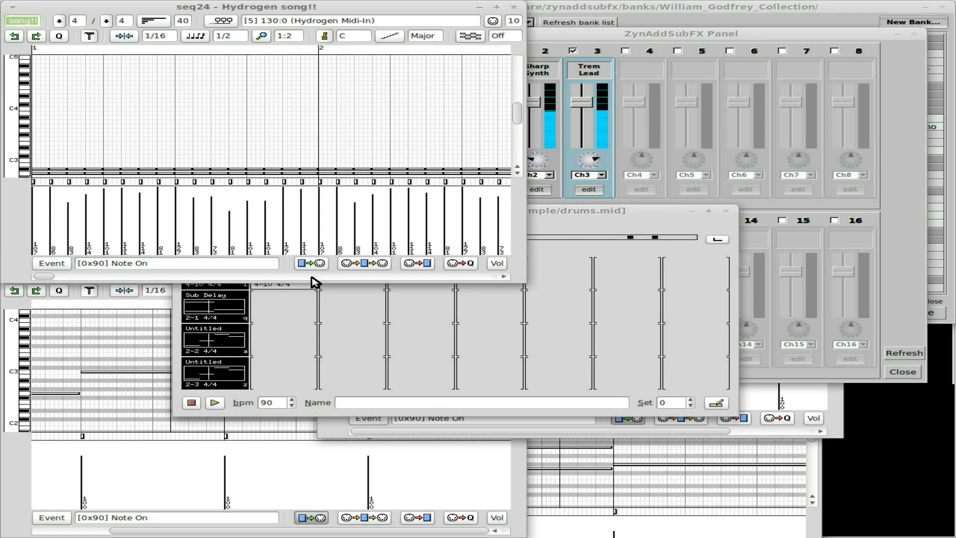
left_click(232, 21)
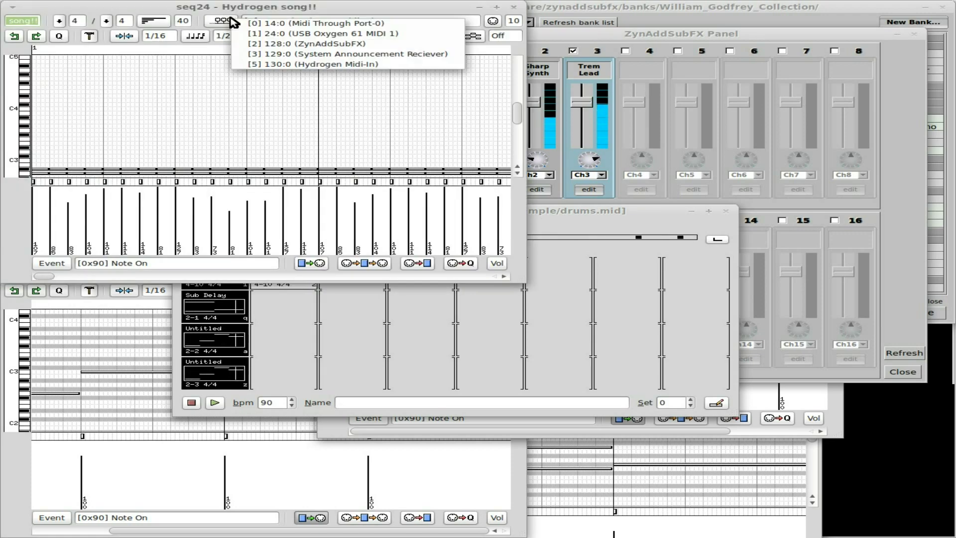
left_click(287, 44)
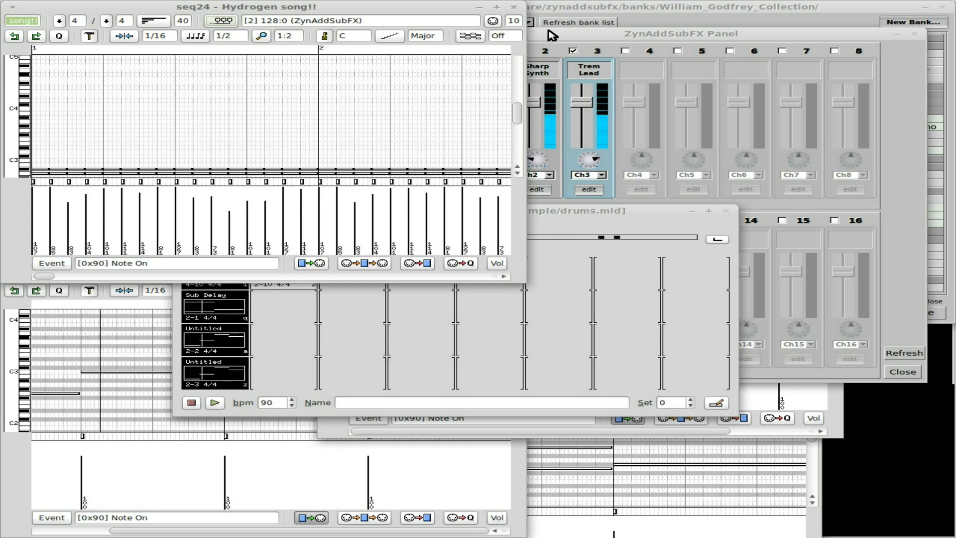
left_click(491, 21)
left_click(505, 53)
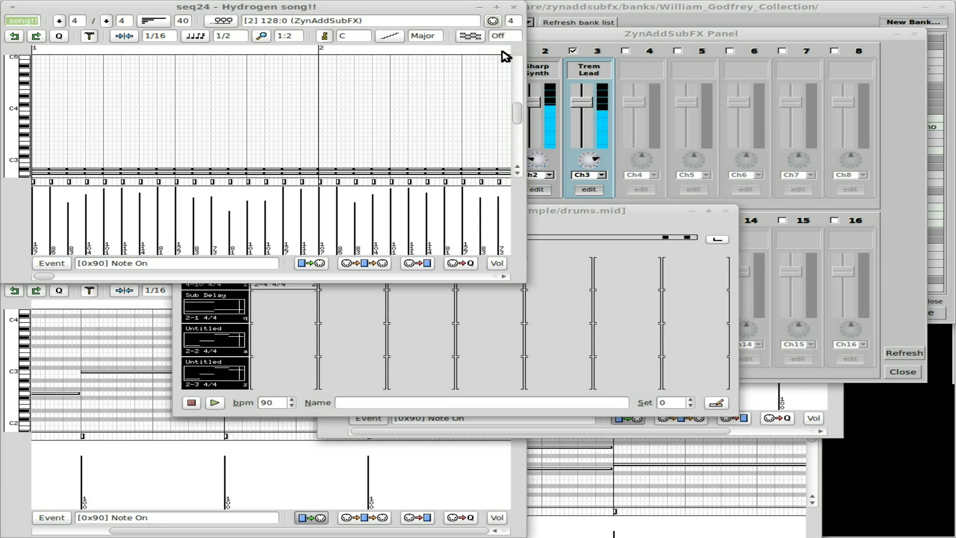
Step: Enable part 4 in ZynAddSubFX with 139. Home Piano and turn on MIDI output for the copied Hydrogen song sequence
left_click(625, 51)
left_click(638, 70)
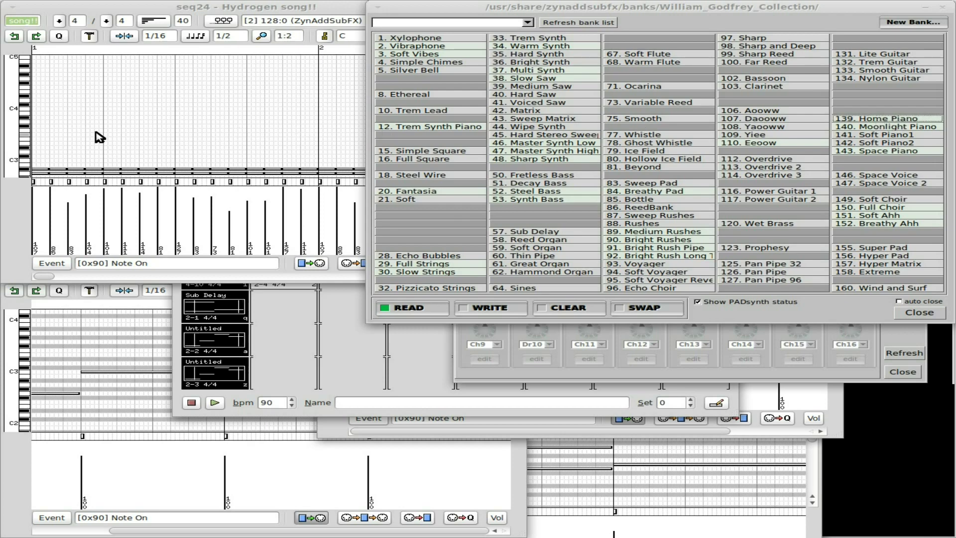
left_click(313, 269)
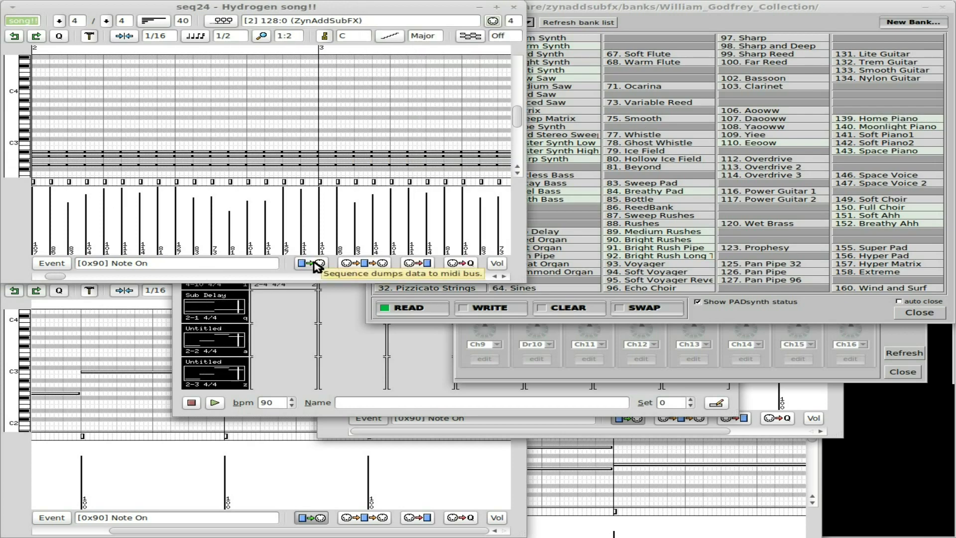
left_click(315, 267)
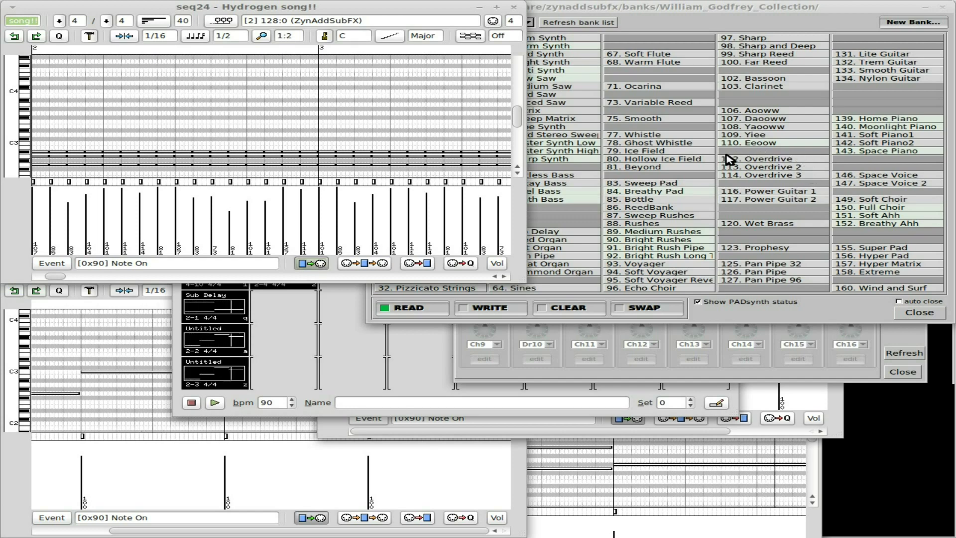
Step: Audition 151. Soft Ahh, 86. ReedBank, 16. Full Square and 21. Soft from the bank on part 4
left_click(889, 219)
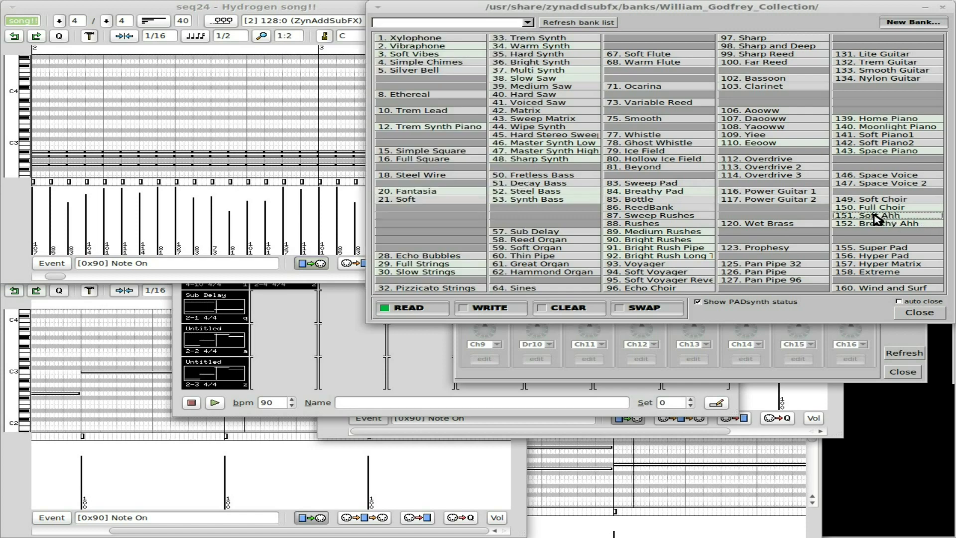
left_click(676, 207)
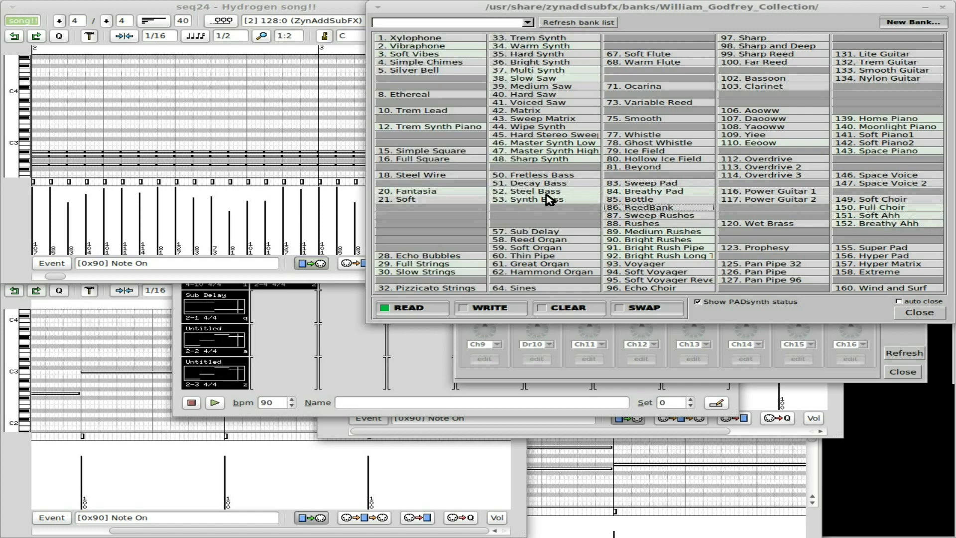
left_click(411, 163)
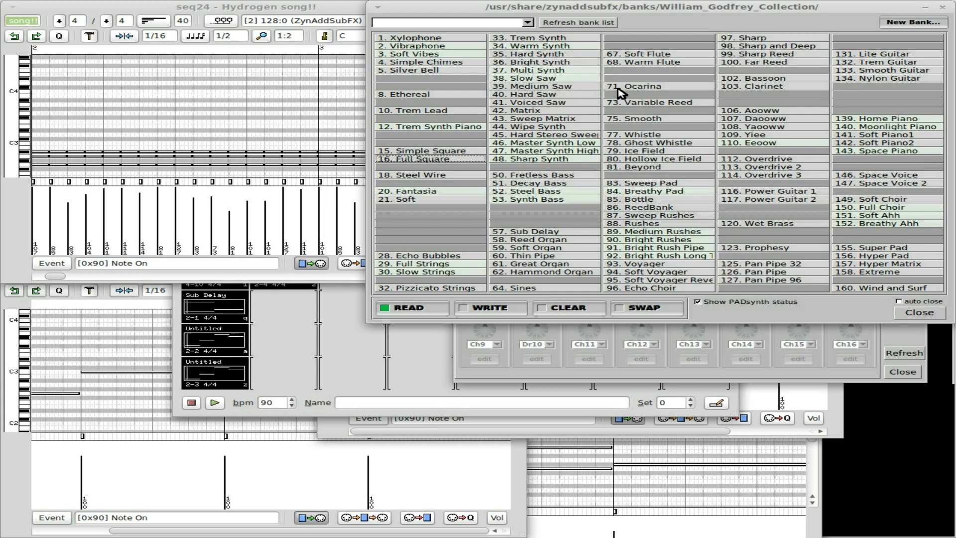
left_click(432, 201)
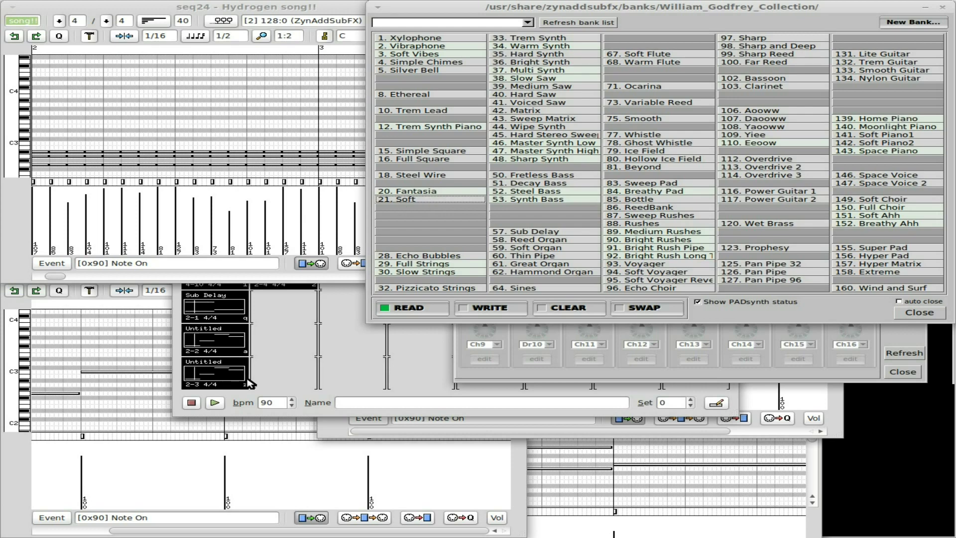
Step: Mute the original Hydrogen song, Sub Delay and both untitled sequences in seq24, leaving only the copied Hydrogen song playing
left_click(313, 408)
left_click(215, 273)
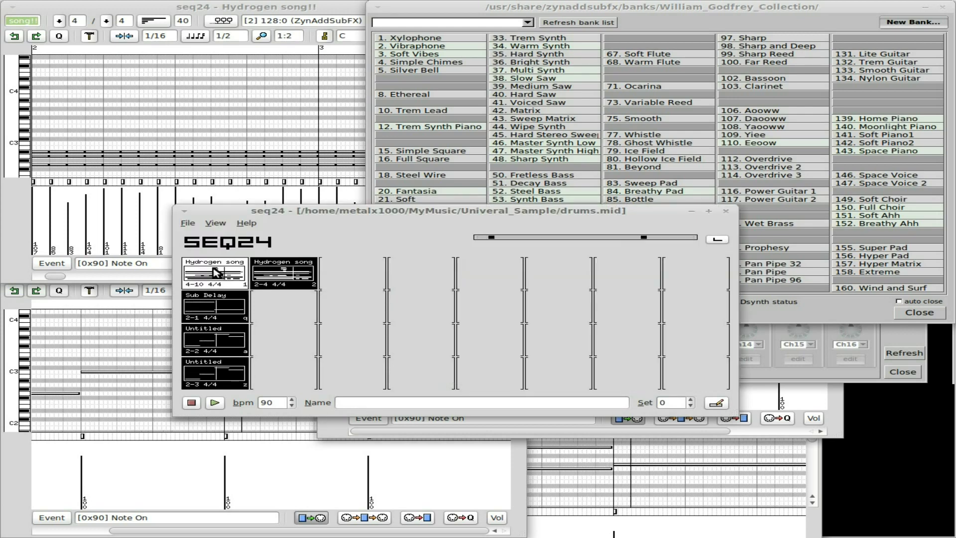
left_click(215, 306)
left_click(215, 339)
left_click(219, 372)
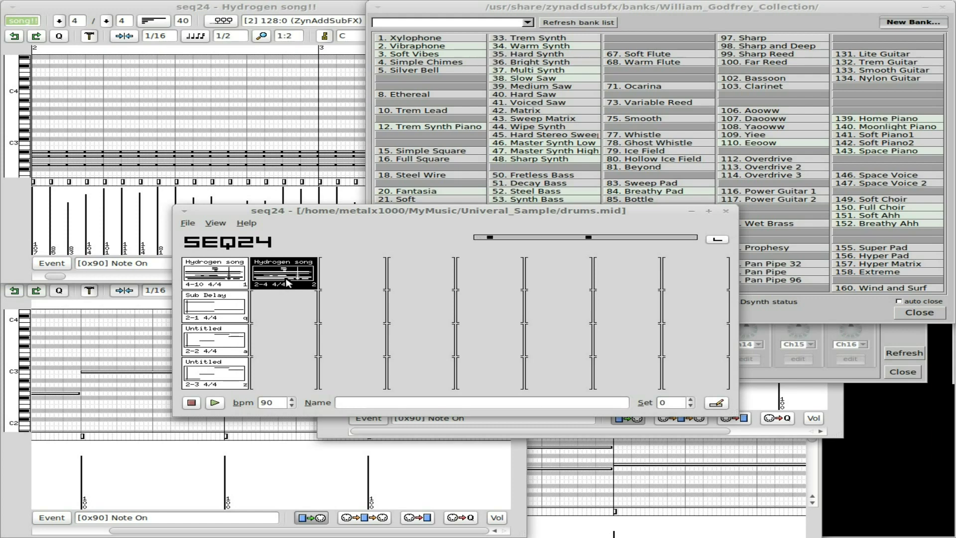
Step: Return to the ZynAddSubFX bank and load 123. Prophesy for part 4
left_click(475, 188)
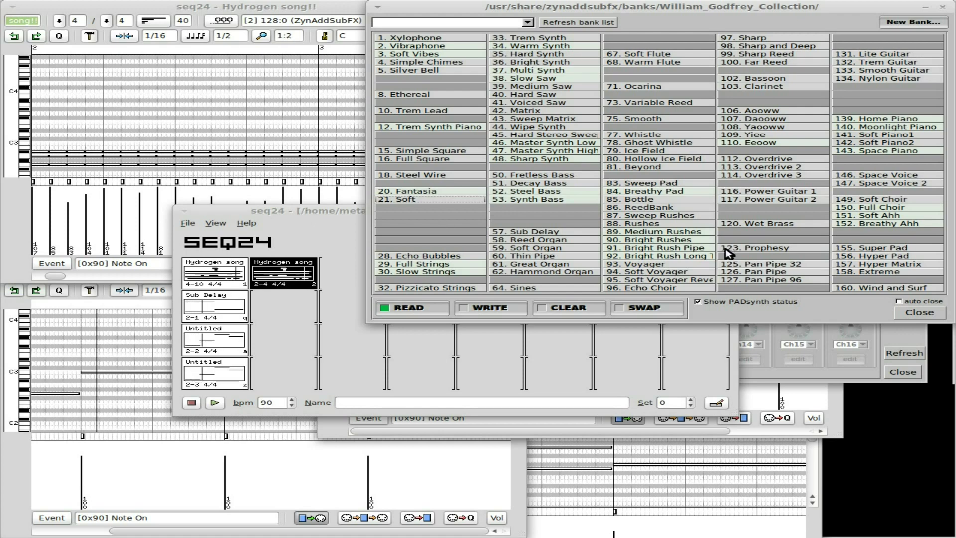
left_click(784, 249)
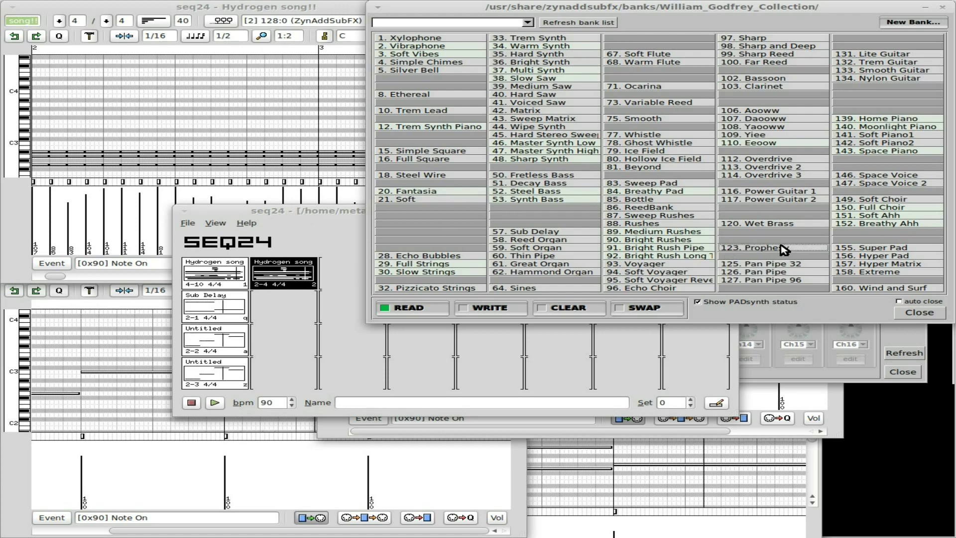
Step: Audition 60. Thin Pipe, 58. Reed Organ, 16. Full Square, 8. Ethereal and 1. Xylophone from the bank on part 4
left_click(546, 259)
left_click(544, 241)
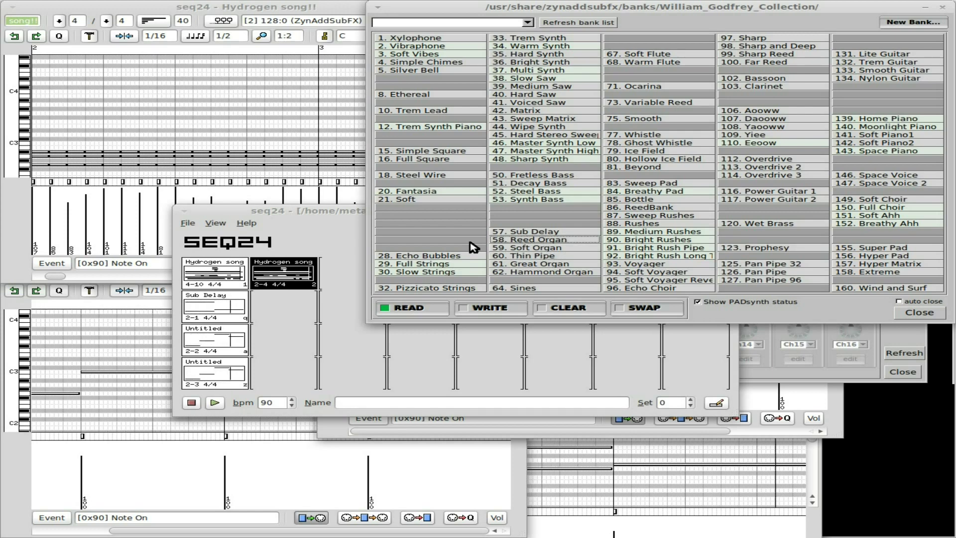
left_click(427, 159)
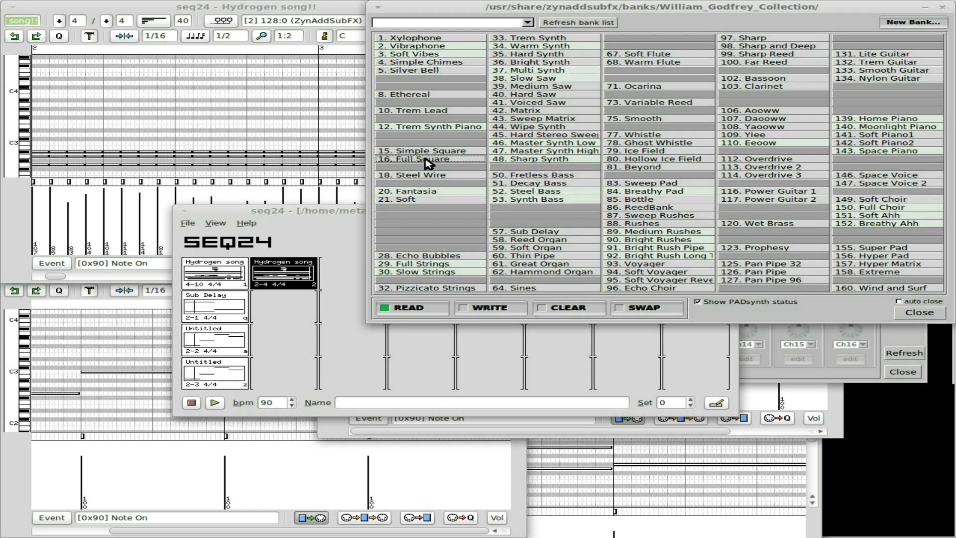
left_click(430, 96)
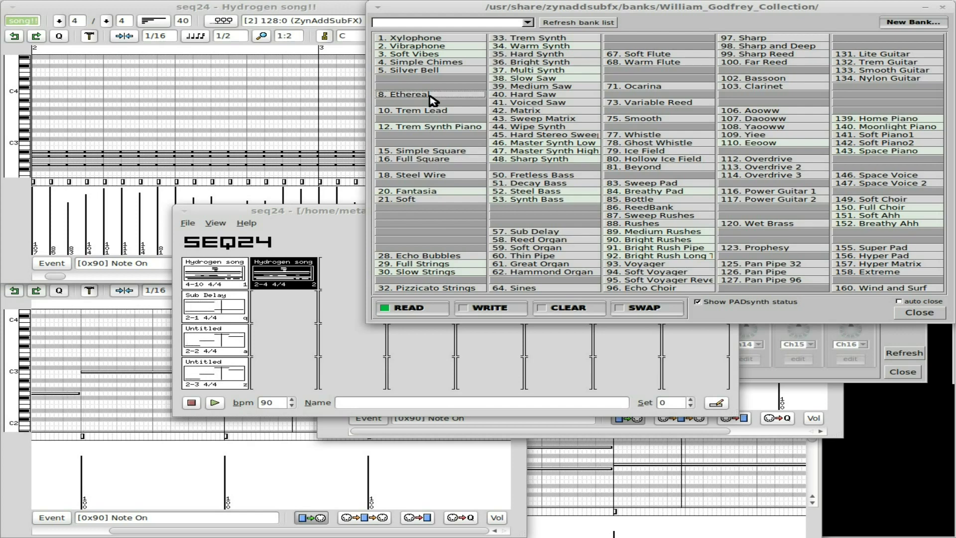
left_click(438, 39)
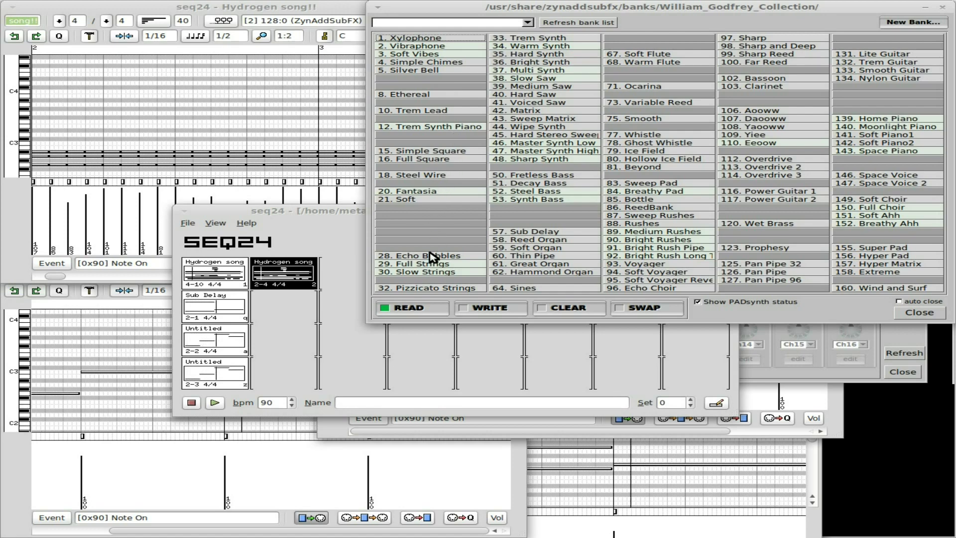
Step: Load 21. Soft for part 4 and lower that part's volume slightly in the ZynAddSubFX Panel
left_click(423, 200)
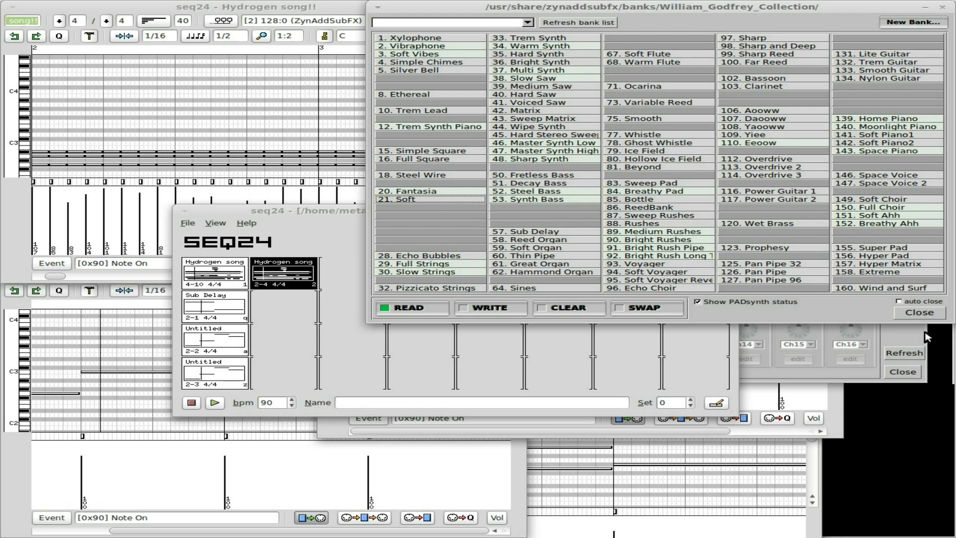
left_click(899, 333)
left_click_drag(633, 104, 632, 120)
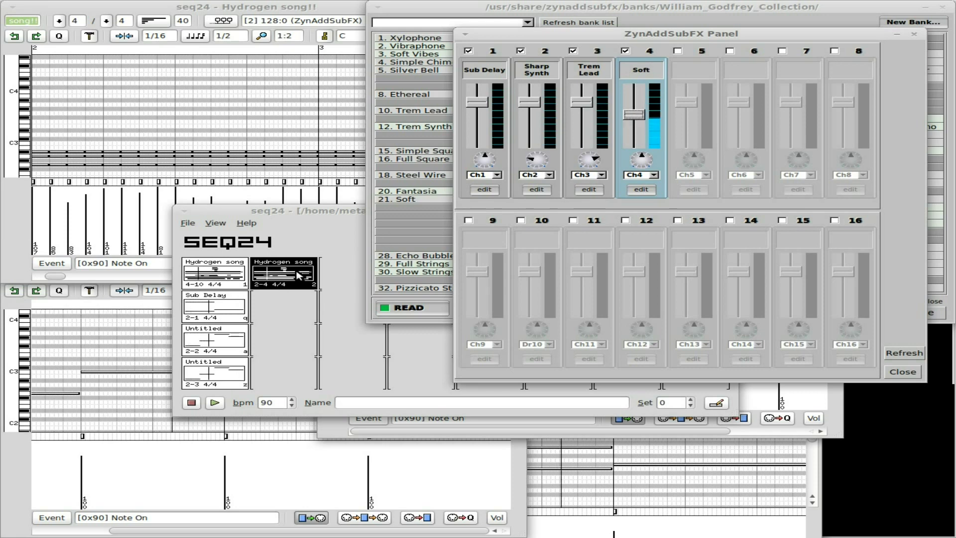
Step: Unmute the original Hydrogen song, Sub Delay and both untitled sequences in seq24 so they play with the copied song
left_click(238, 280)
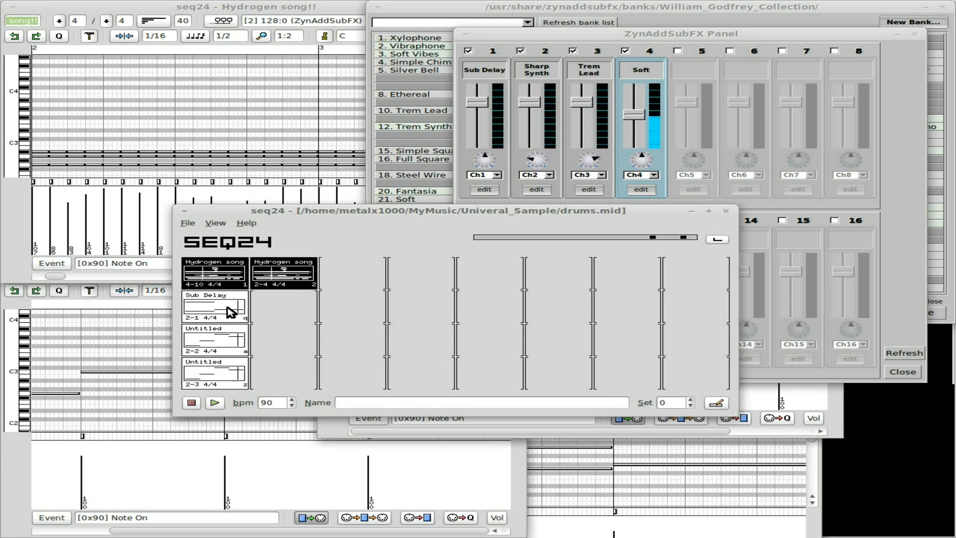
left_click(230, 312)
left_click(231, 345)
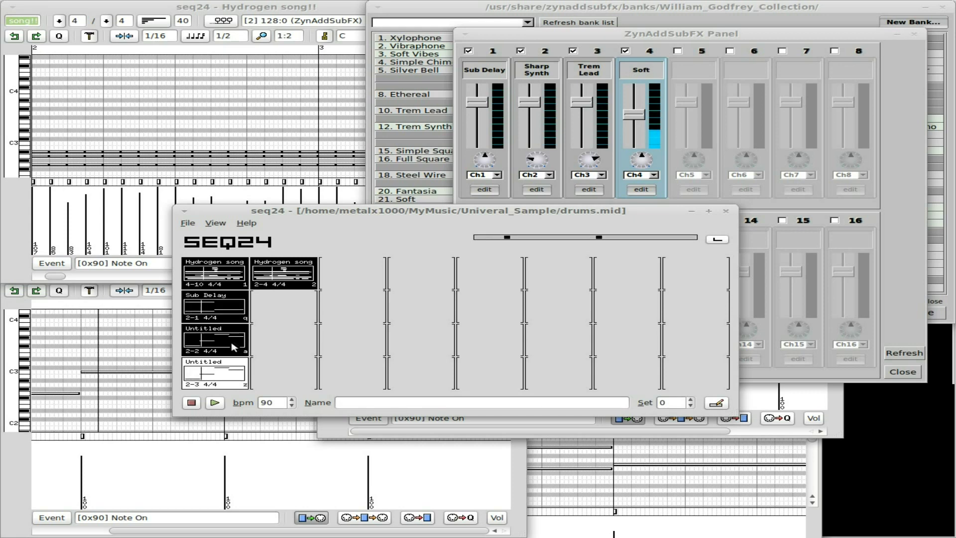
left_click(234, 374)
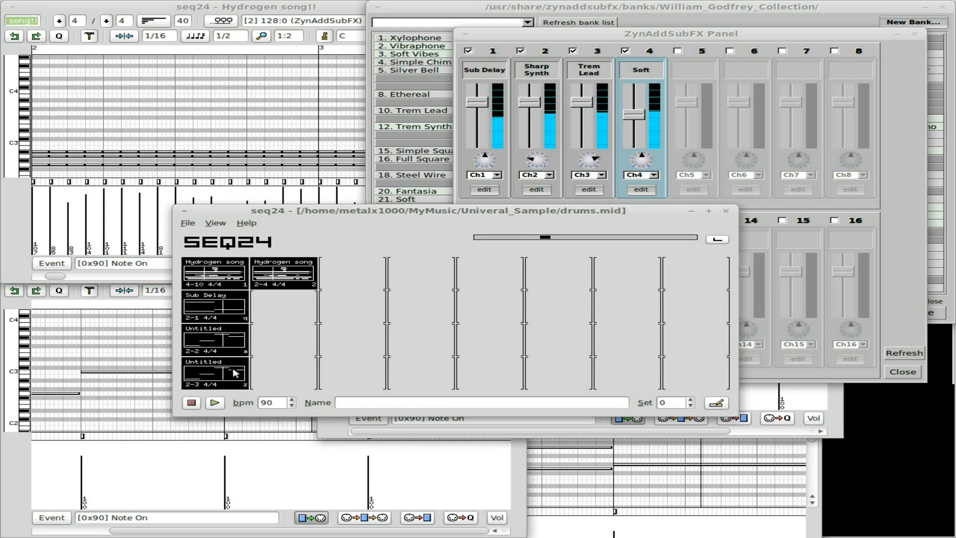
Step: Create a new sequence in the slot beside Sub Delay and route it to ZynAddSubFX on MIDI channel 5
right_click(289, 310)
left_click(342, 317)
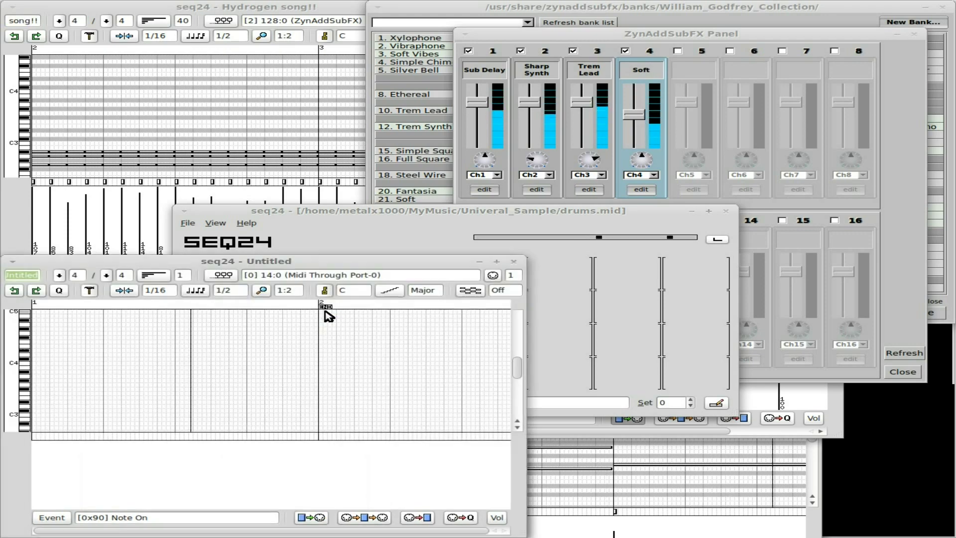
left_click(222, 274)
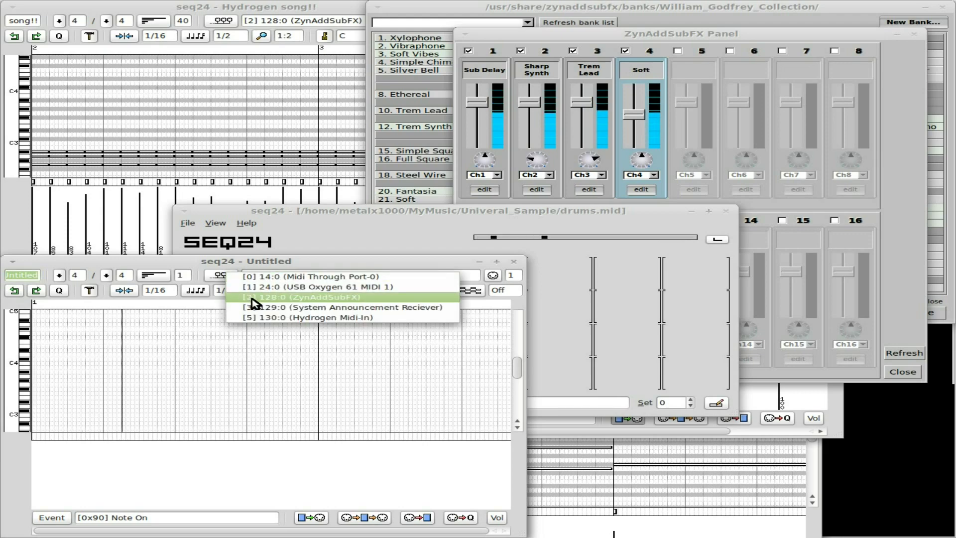
left_click(267, 297)
left_click(492, 276)
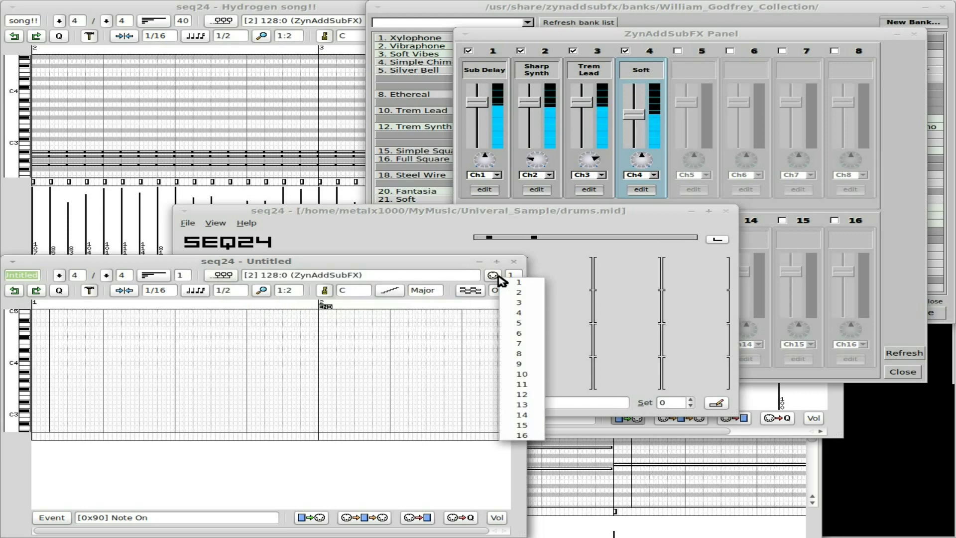
left_click(517, 322)
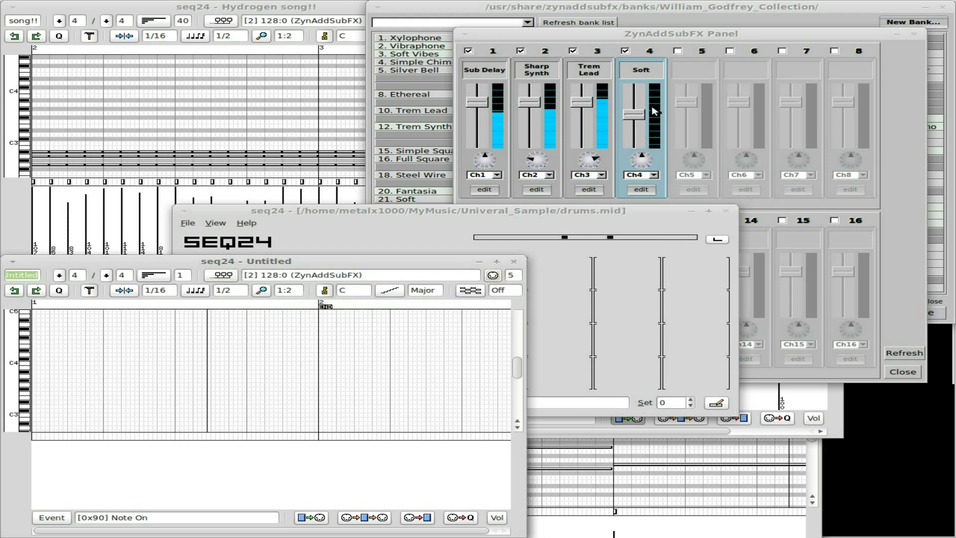
Step: Enable part 5 in the ZynAddSubFX Panel and open the instrument bank for it
left_click(684, 56)
left_click(678, 51)
left_click(690, 70)
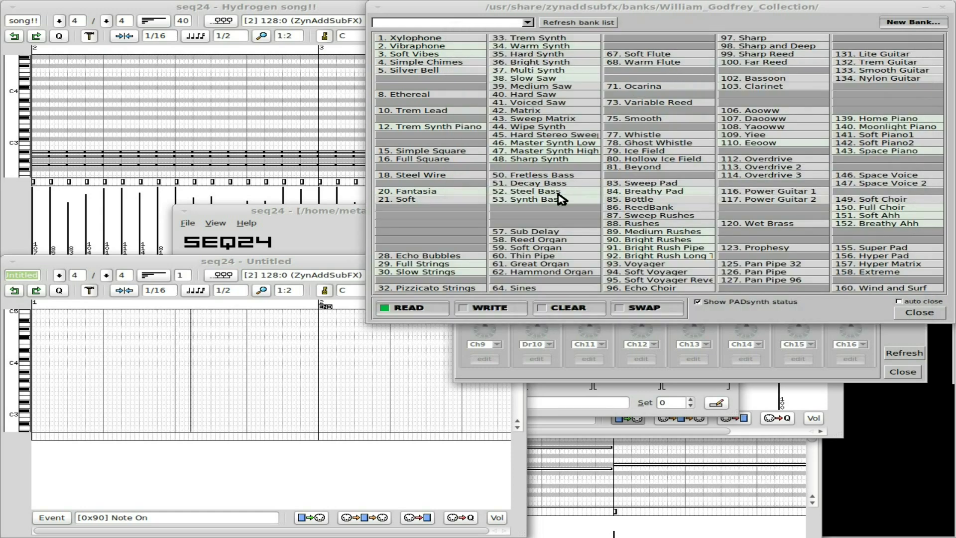
Step: Set the new channel 5 sequence's note length to 1/8 and maximize its editor window
left_click(267, 268)
left_click(194, 290)
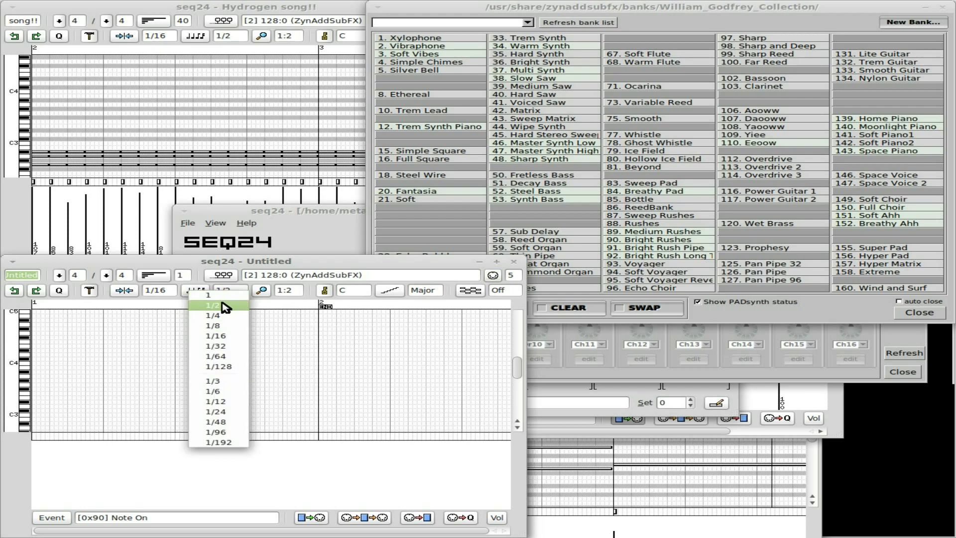
left_click(236, 329)
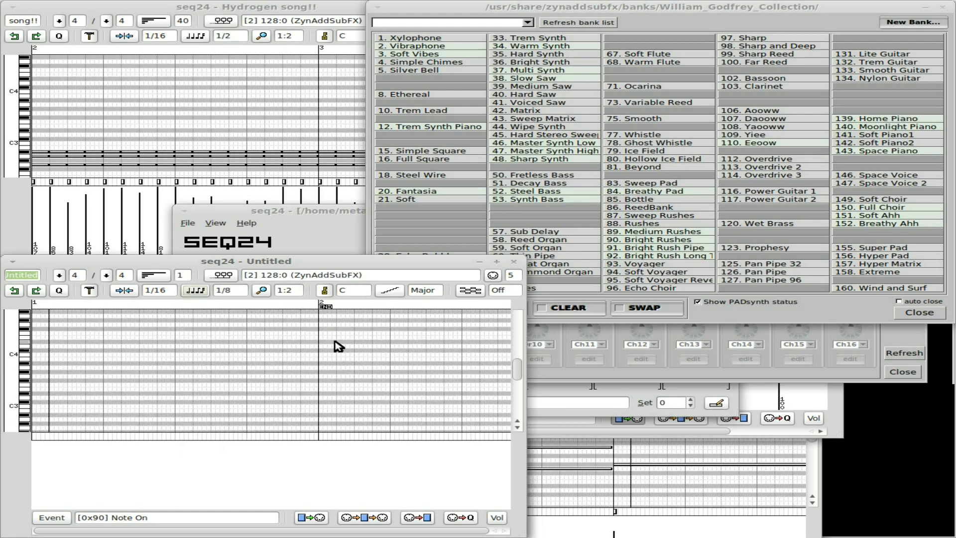
double_click(375, 263)
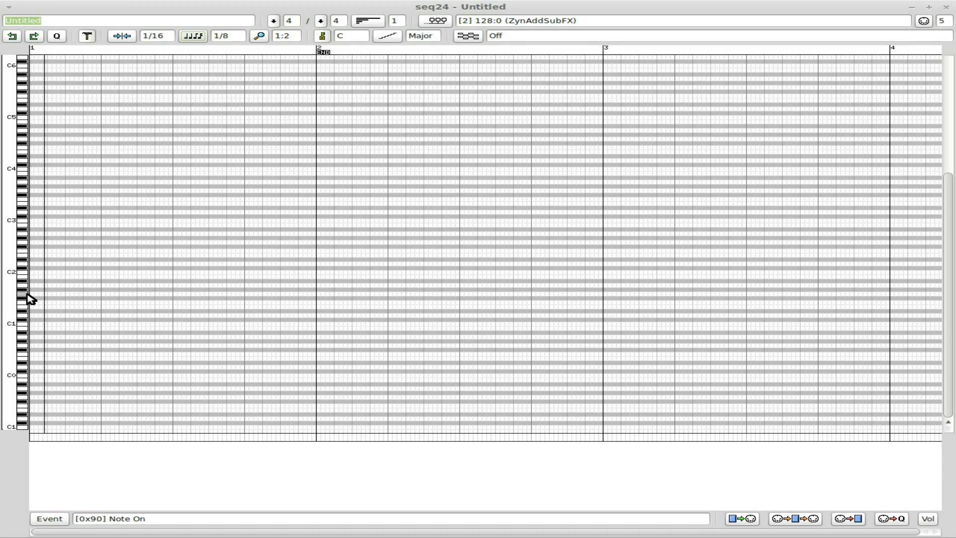
Step: Draw four consecutive 1/8 notes at C1 across the first half of bar 1 and move them all up to C3
left_click_drag(33, 324, 72, 324)
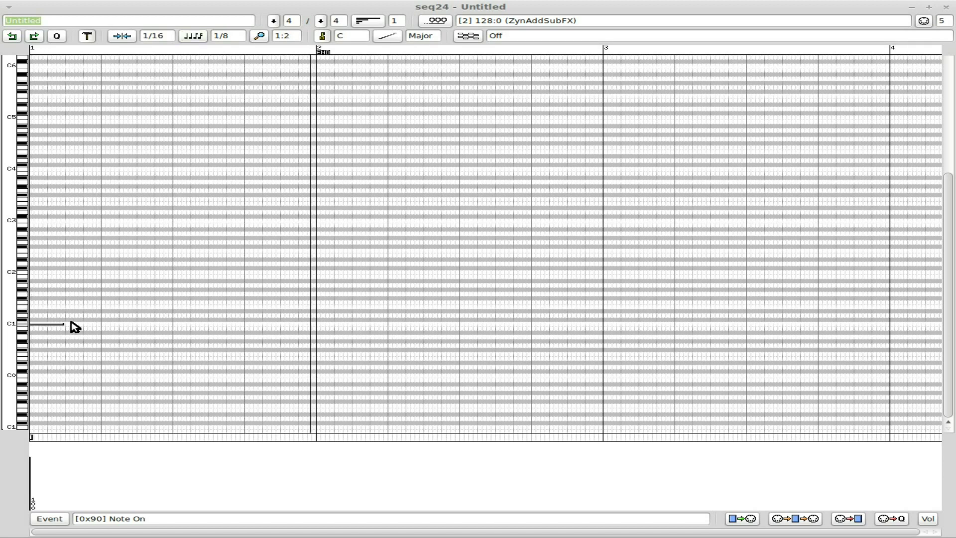
left_click(109, 324)
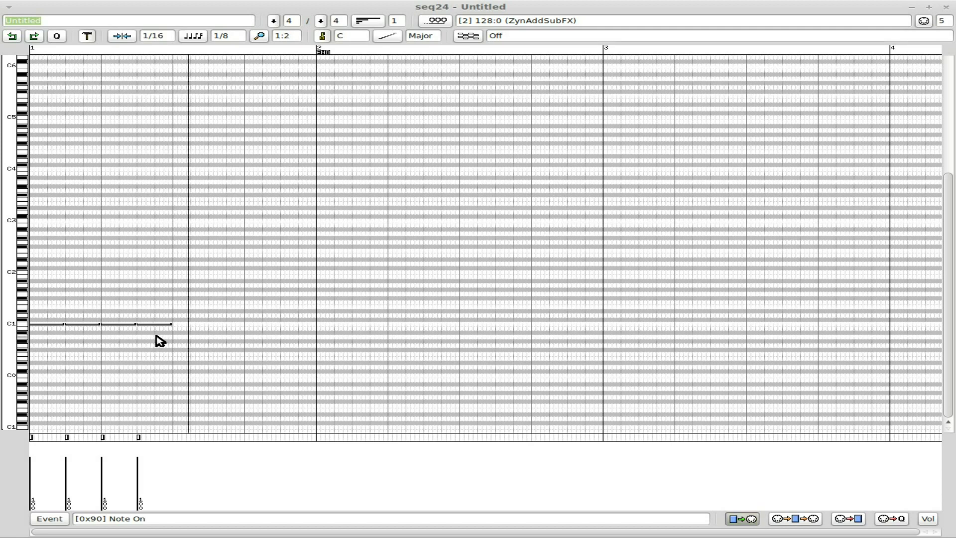
key("ctrl+a")
left_click_drag(125, 327, 126, 223)
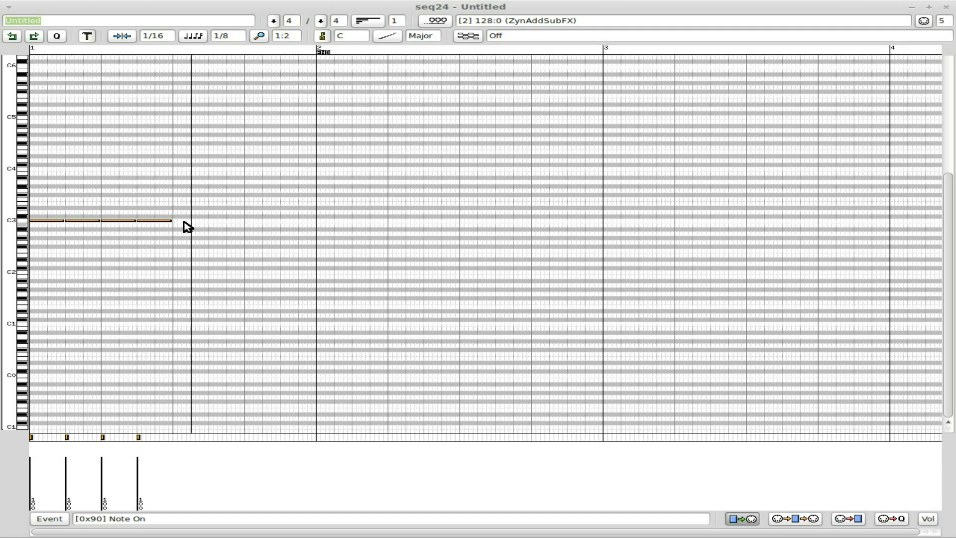
Step: Paste a copy of the four notes at G3 in the second half of bar 1 and close the sequence editor
key("ctrl+v")
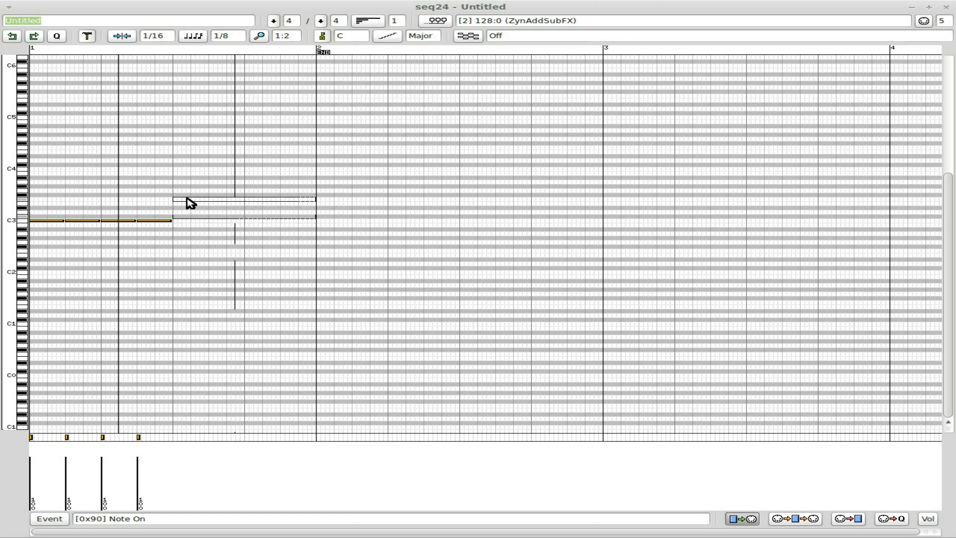
left_click(191, 194)
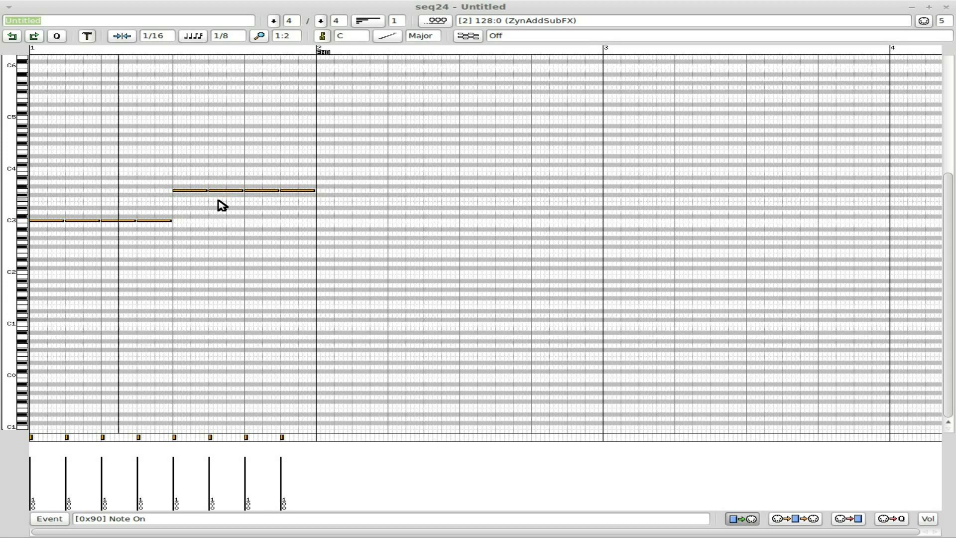
left_click(947, 9)
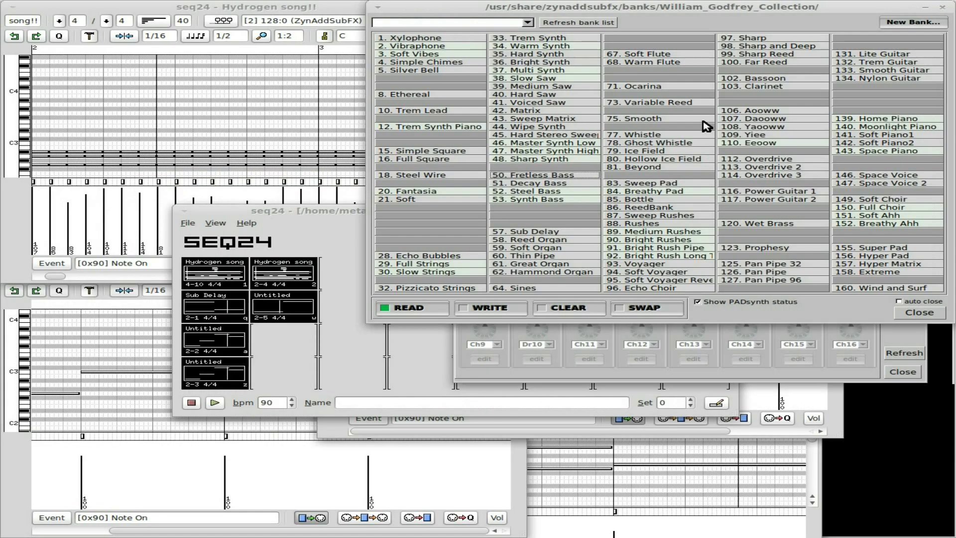
Step: Stop playback and mute both Hydrogen songs, Sub Delay and the channel 2 and 3 sequences, leaving only the channel 5 sequence active
left_click(203, 400)
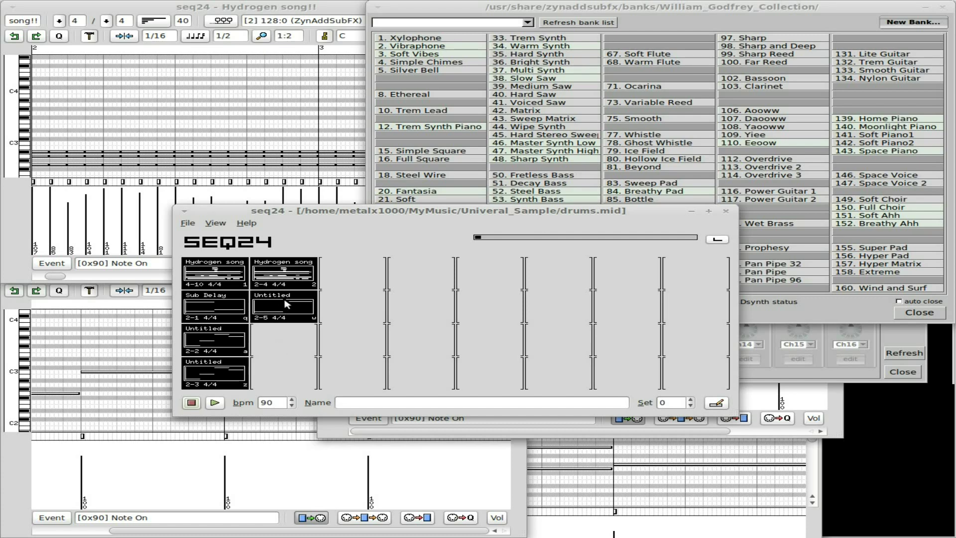
left_click(235, 285)
left_click(212, 317)
left_click(216, 331)
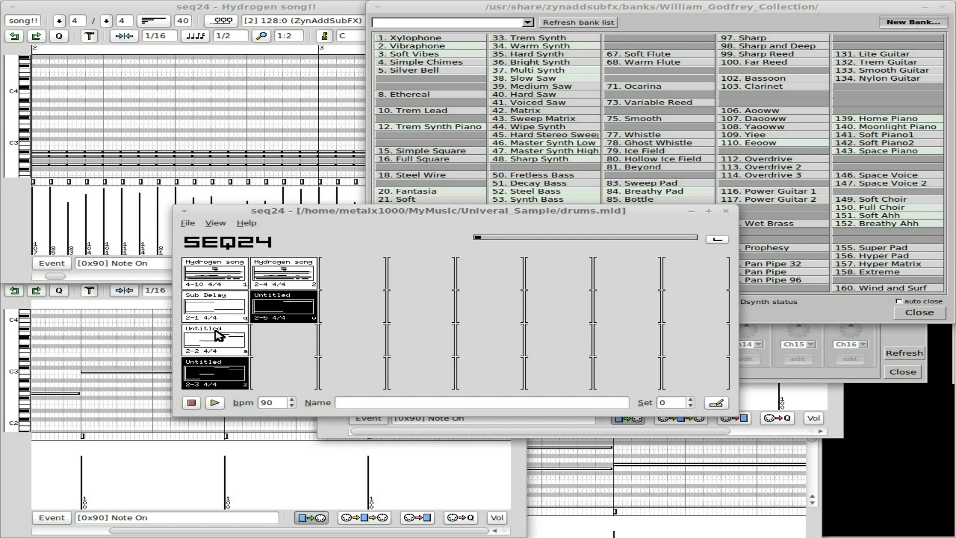
left_click(218, 371)
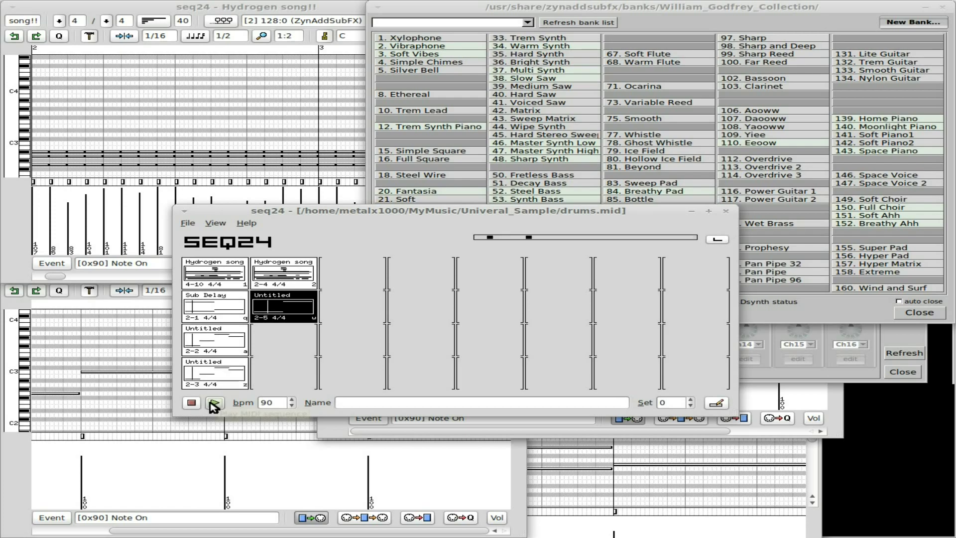